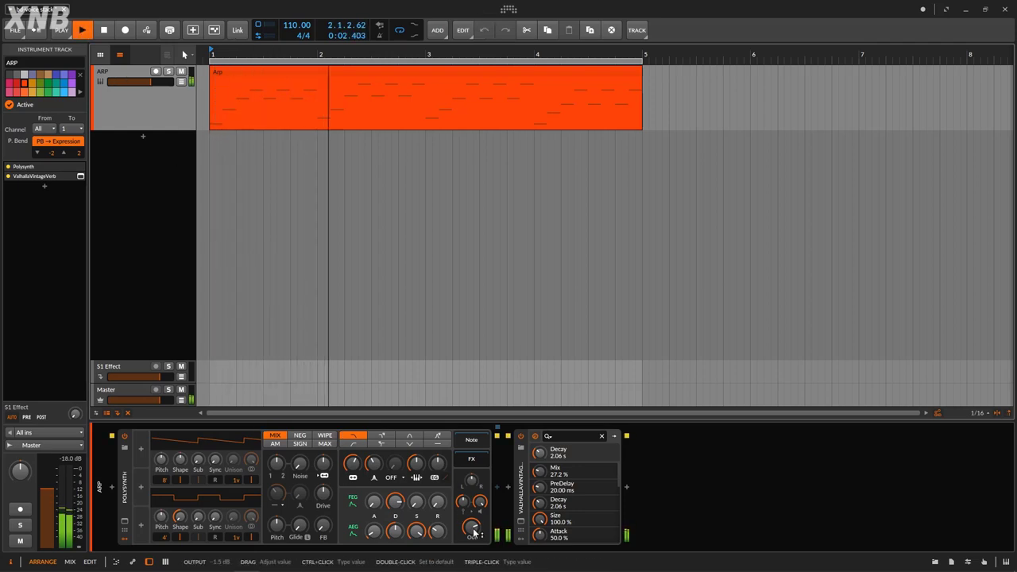
- Play the ARP clip, raise the Polysynth output to about -1.4 dB, then stop playback
drag(474, 531, 471, 525)
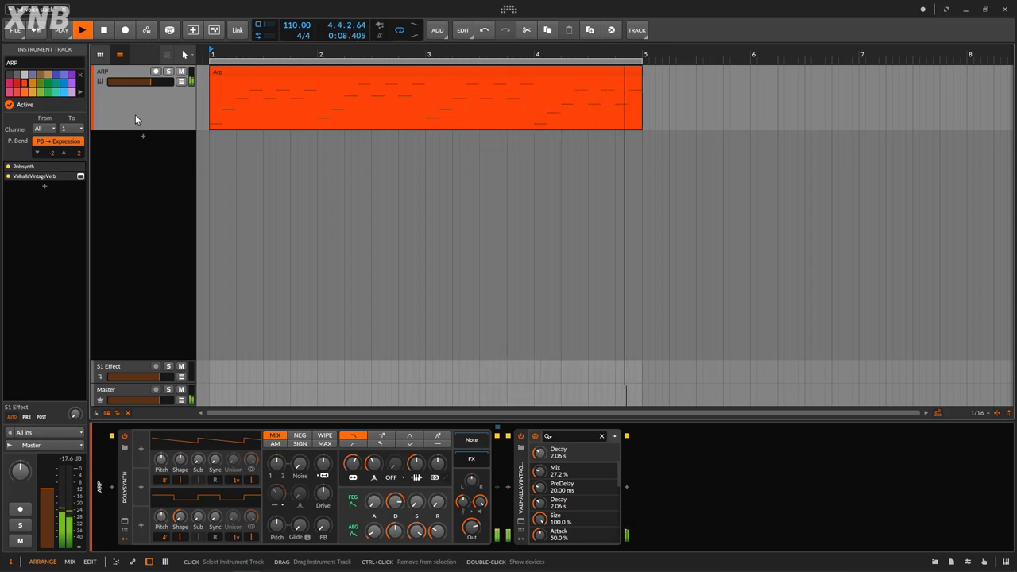
key(space)
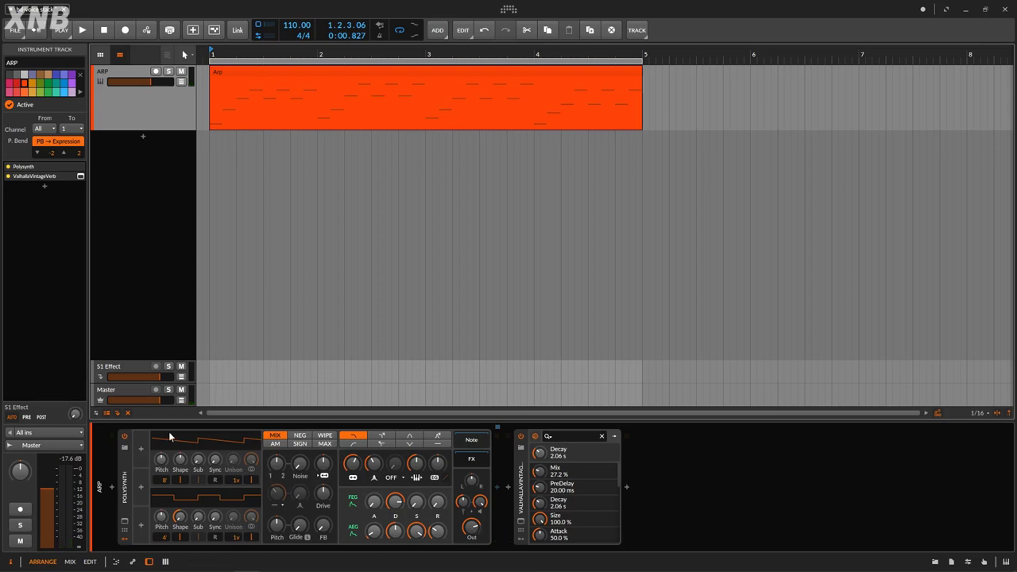
- Insert a Voice Stack modulator on the Polysynth by searching for 'voice'
click(138, 449)
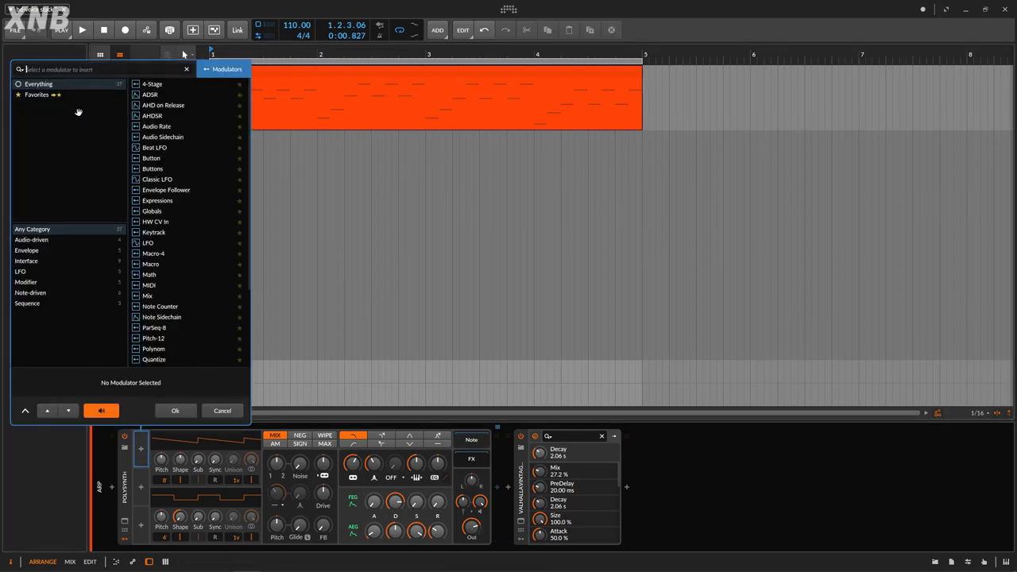
text(voice)
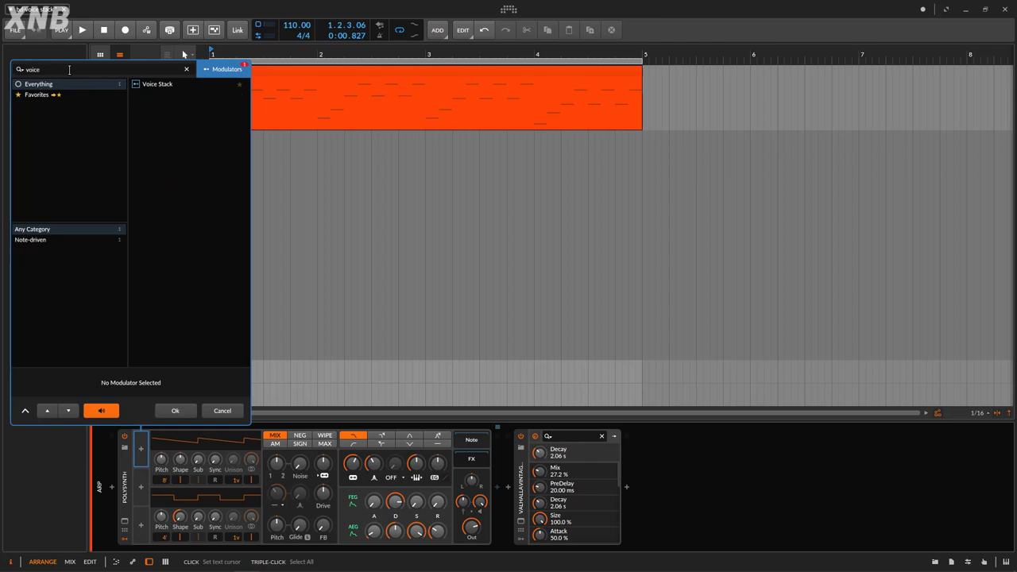
click(150, 84)
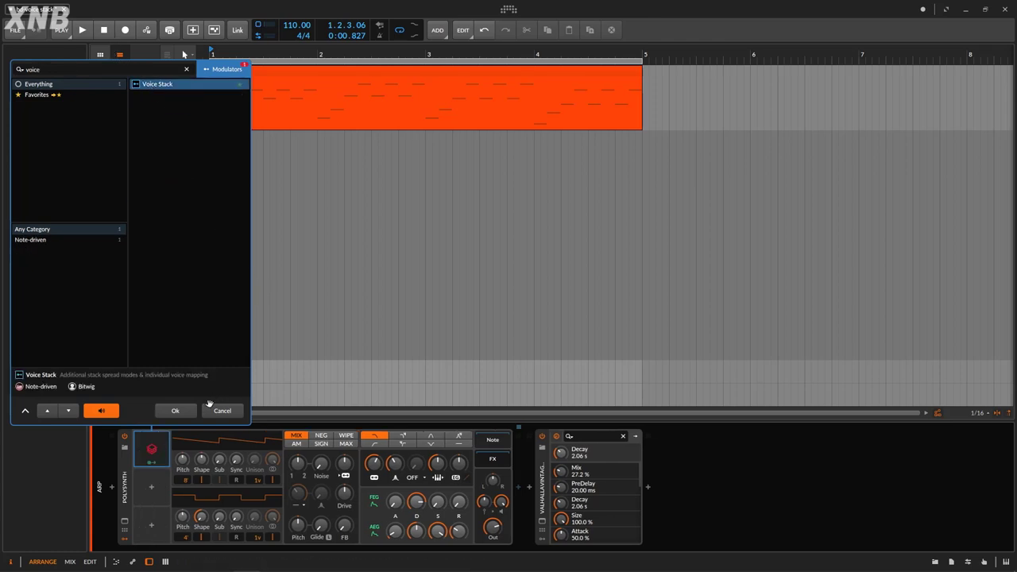
click(177, 410)
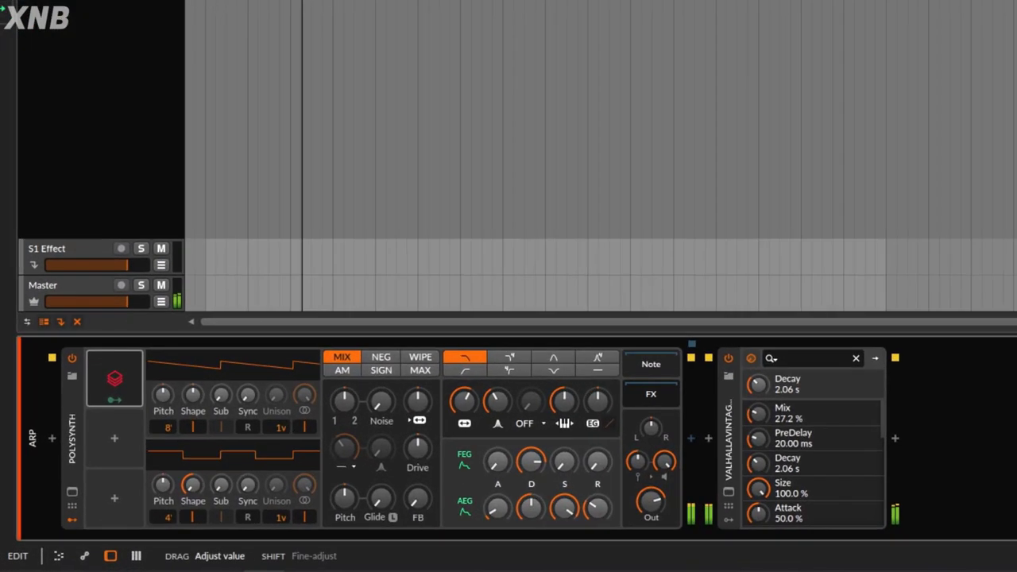
- Try extra unison voices with 4-cent detune on oscillator 1 and adjust the output level
drag(279, 509, 279, 485)
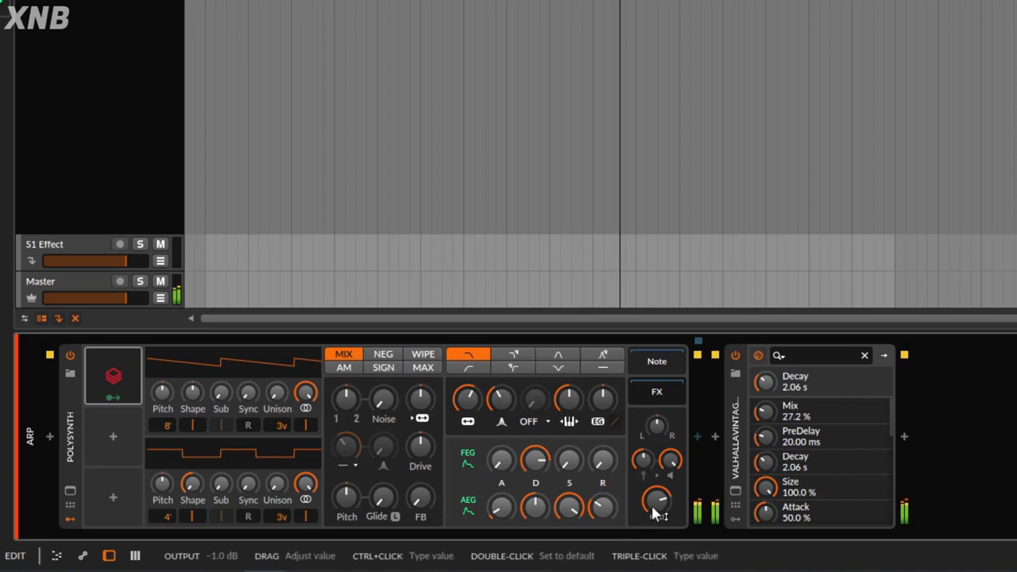
drag(653, 504, 649, 502)
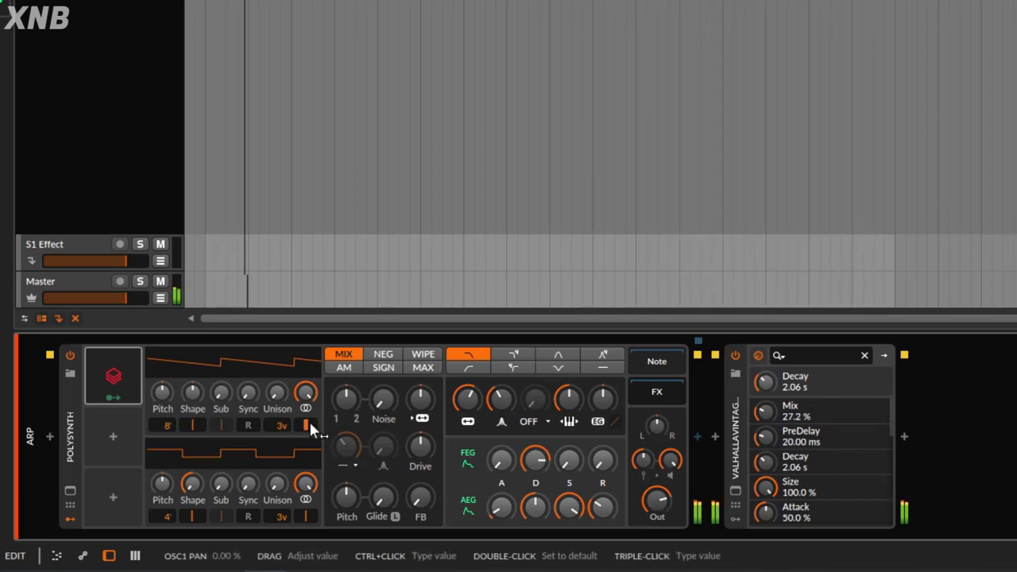
drag(281, 393, 280, 388)
drag(277, 484, 274, 483)
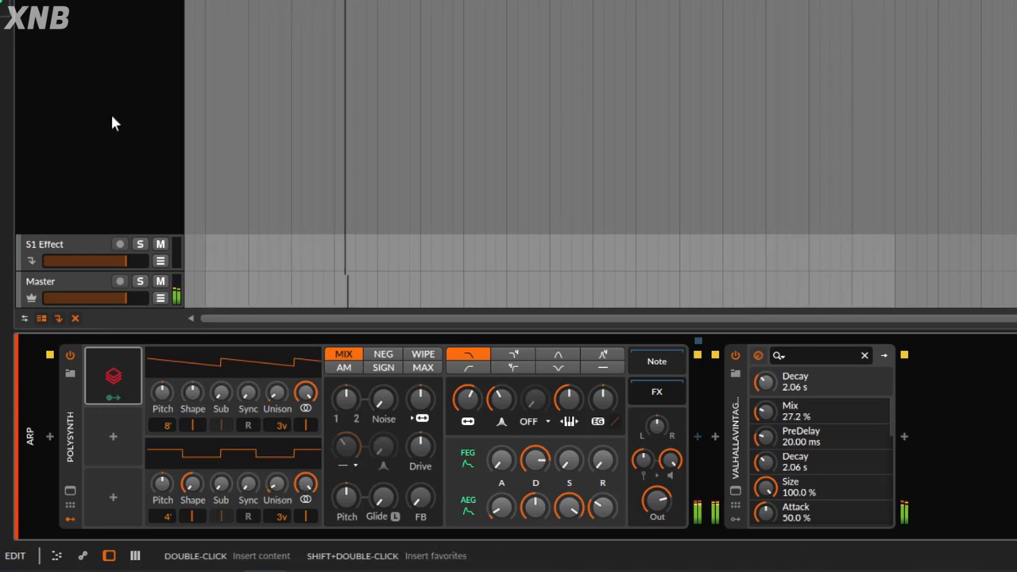
key(space)
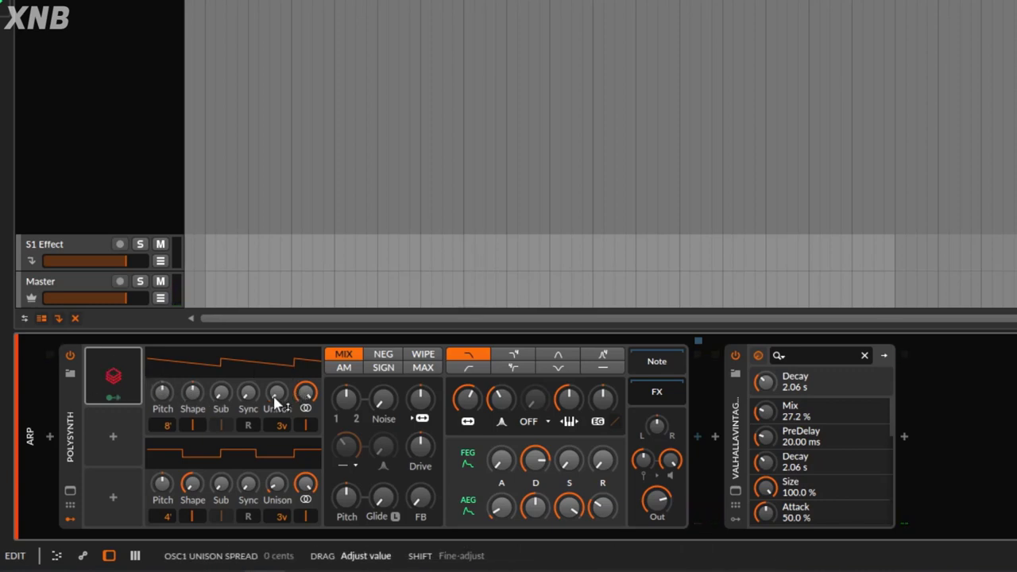
- Return both oscillators to a single 1v unison voice and expand the Voice Stack settings
mouse_move(278, 426)
mouse_down()
mouse_move(279, 441)
mouse_move(266, 430)
mouse_up()
drag(288, 517, 287, 493)
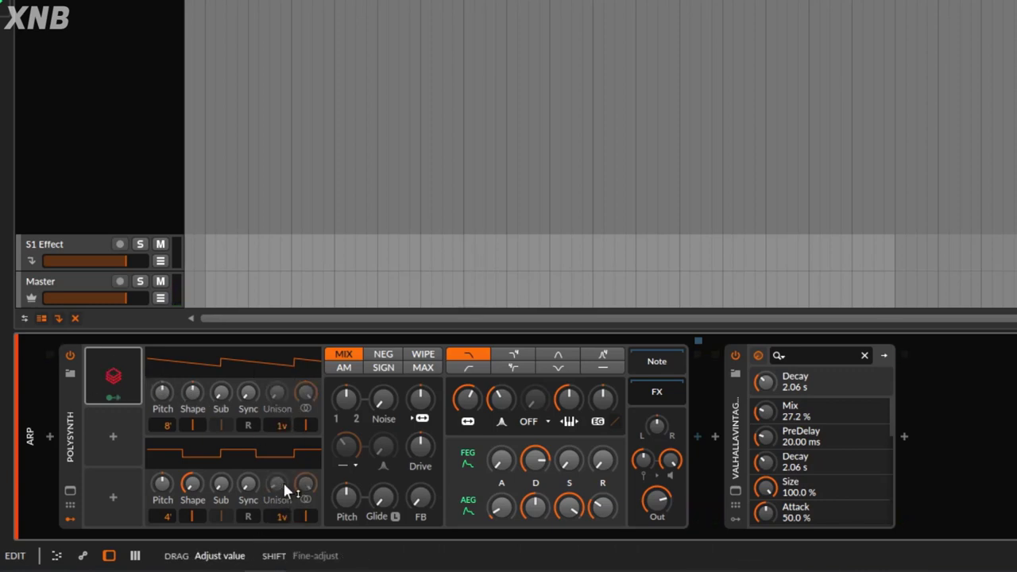
key(space)
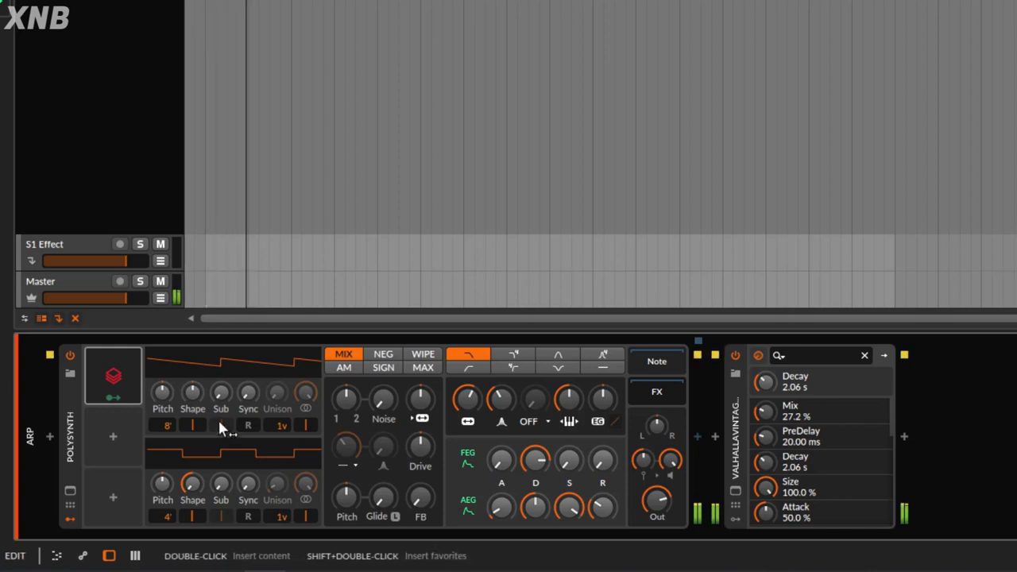
click(119, 362)
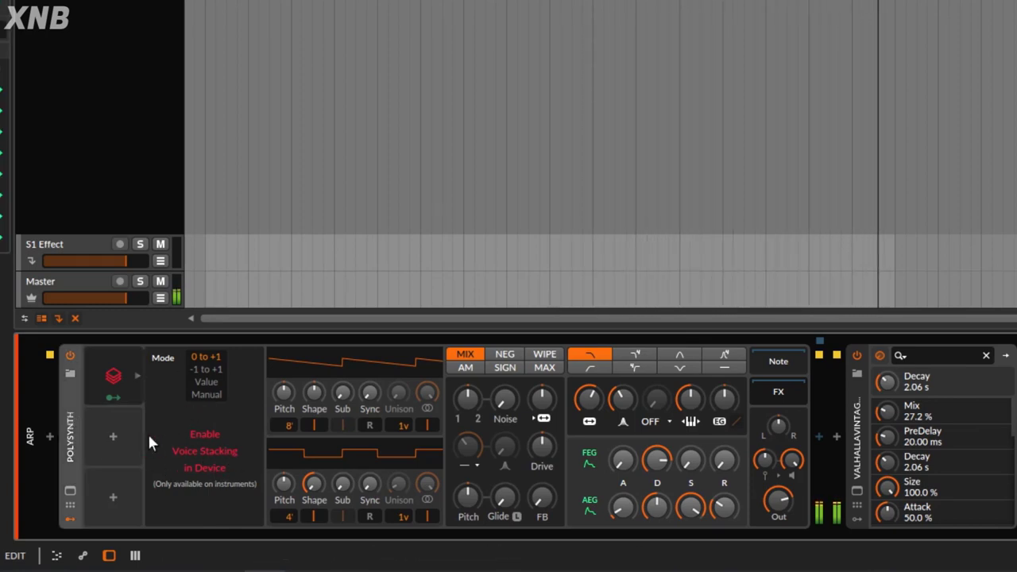
- Set Voice stacking to 5 in the Inspector and audition the clip
key(space)
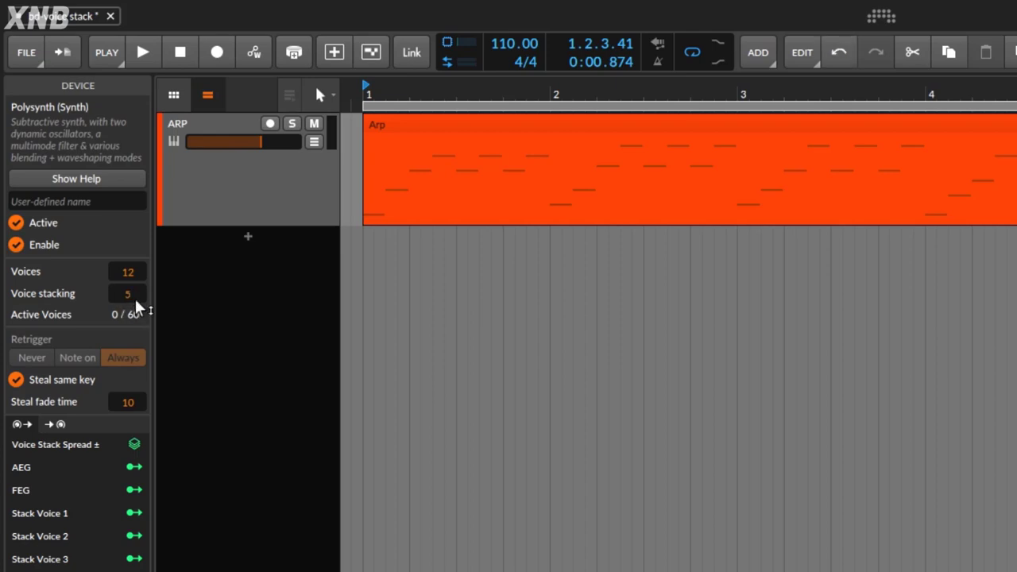
key(space)
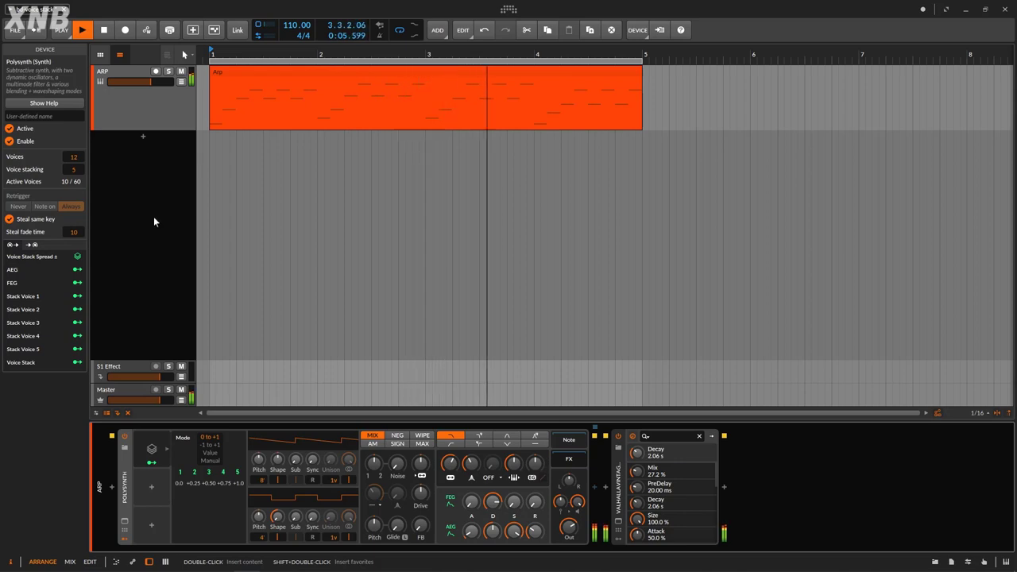
key(space)
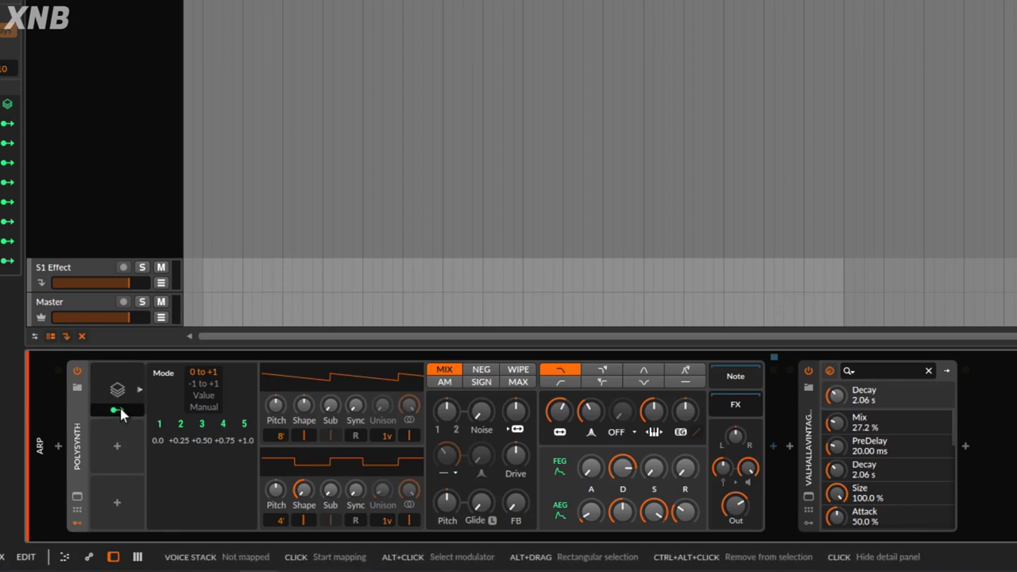
- Map the Voice Stack modulator to Polysynth Pitch with a +0.180 amount during playback
key(space)
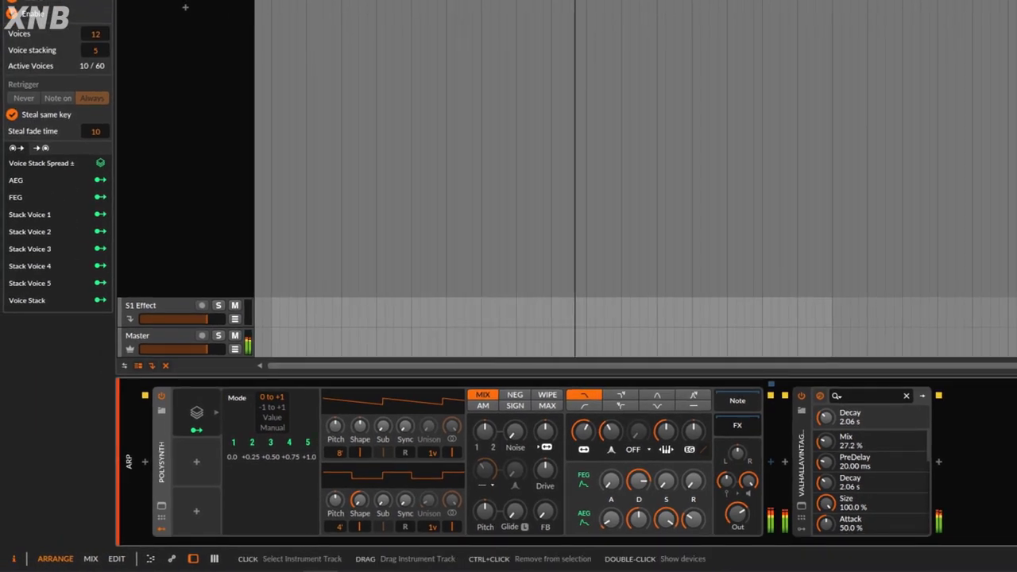
click(195, 429)
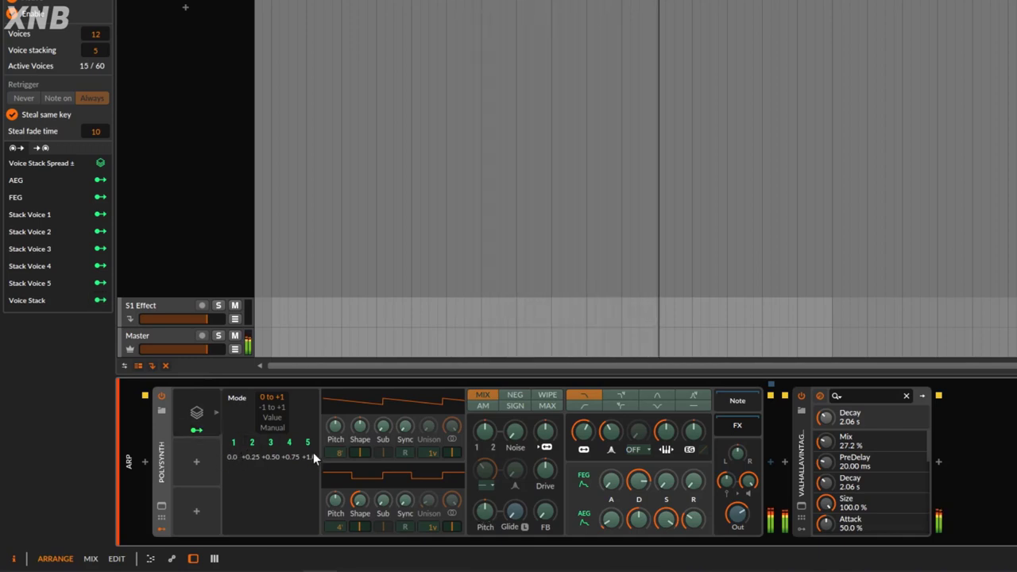
click(484, 511)
drag(485, 511, 485, 497)
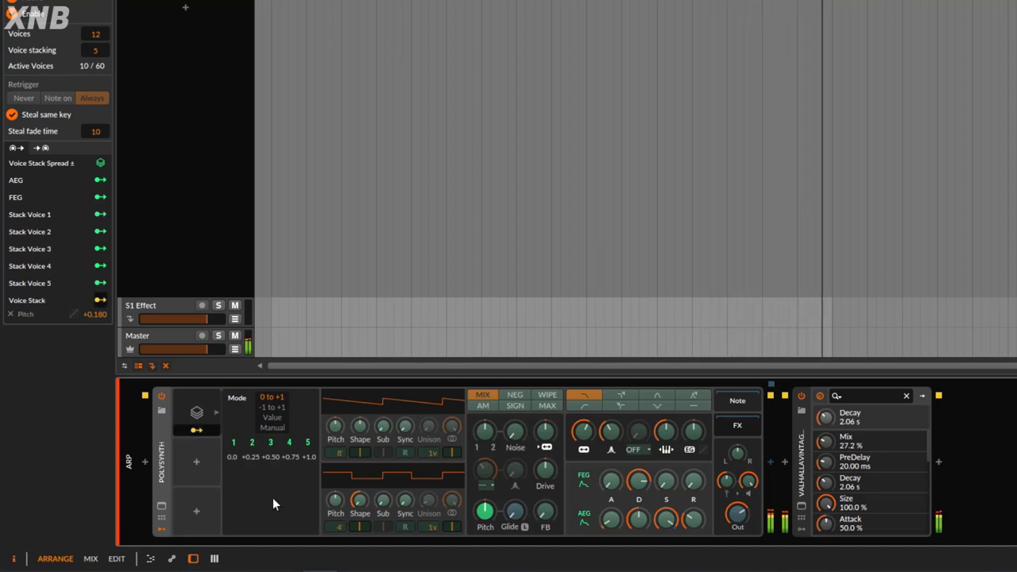
key(space)
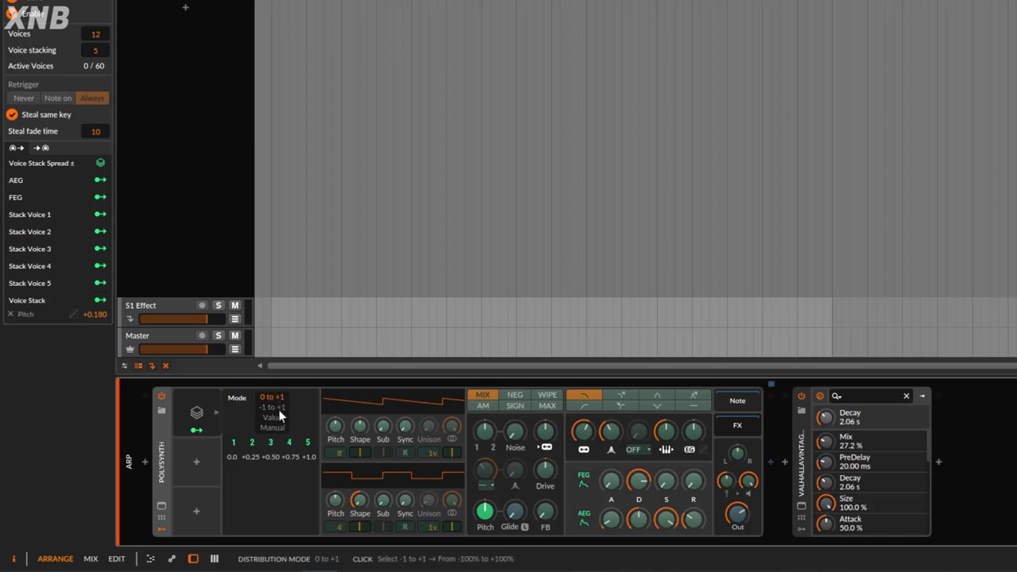
key(space)
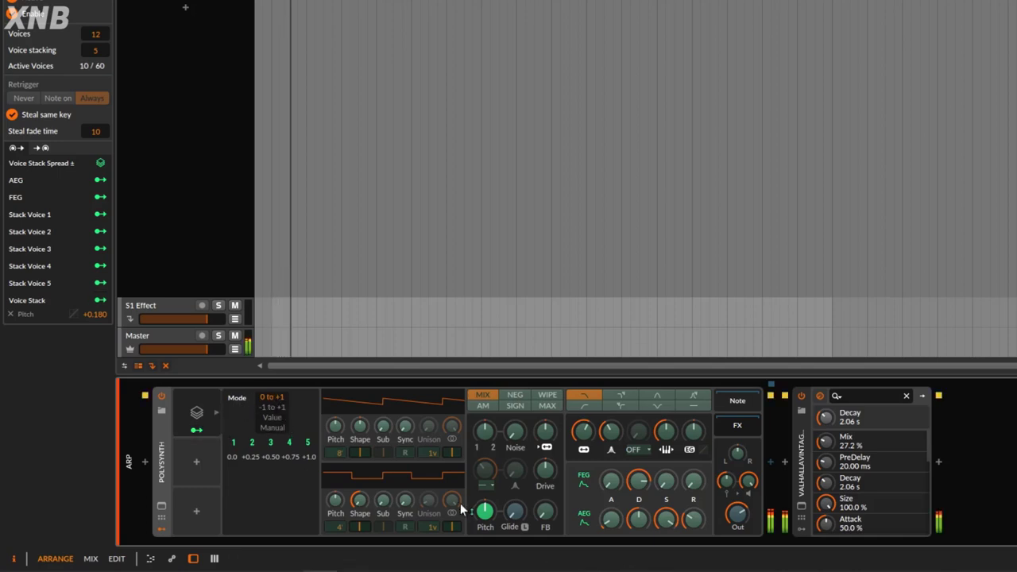
key(space)
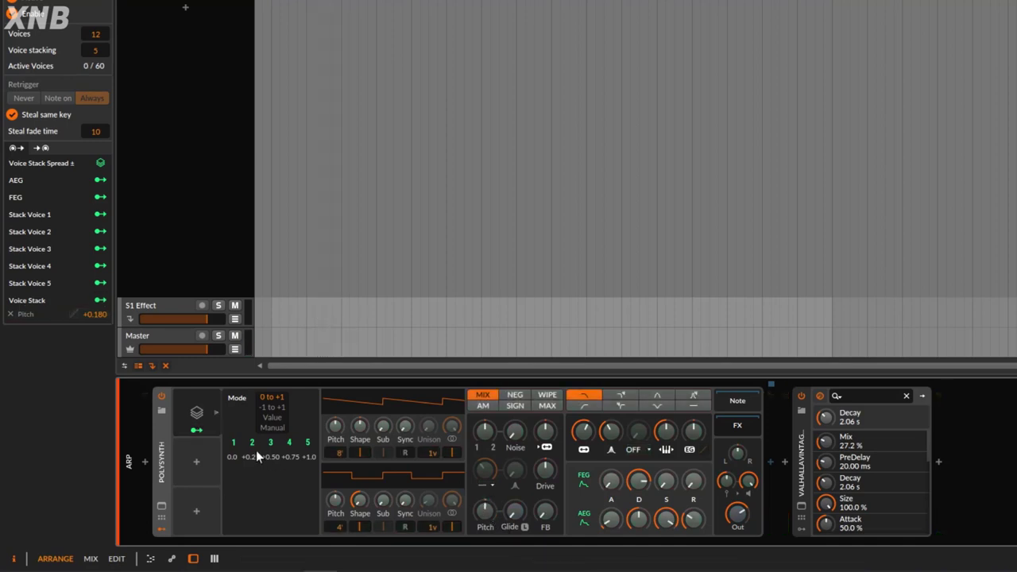
drag(494, 512, 466, 518)
key(space)
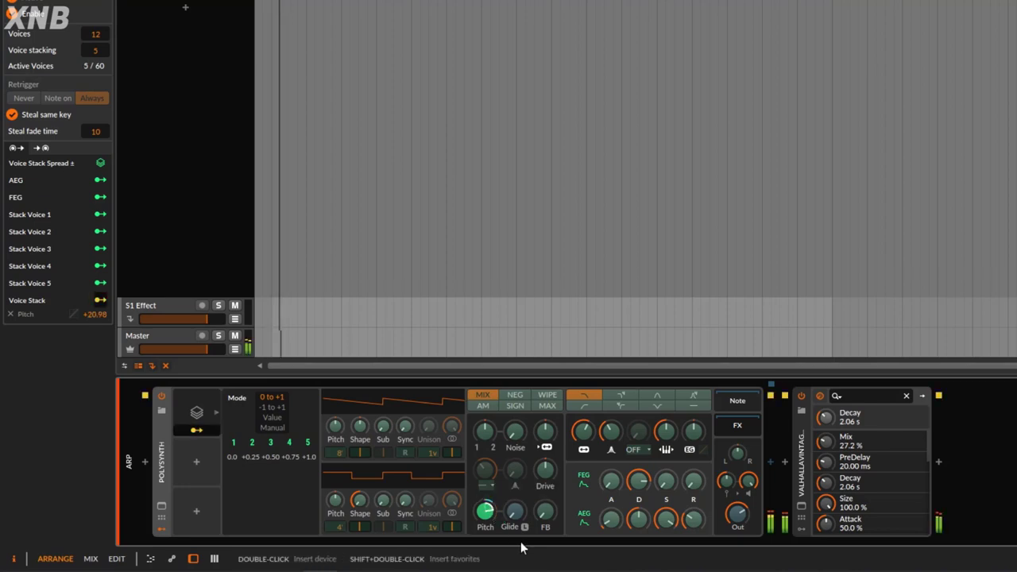
click(197, 430)
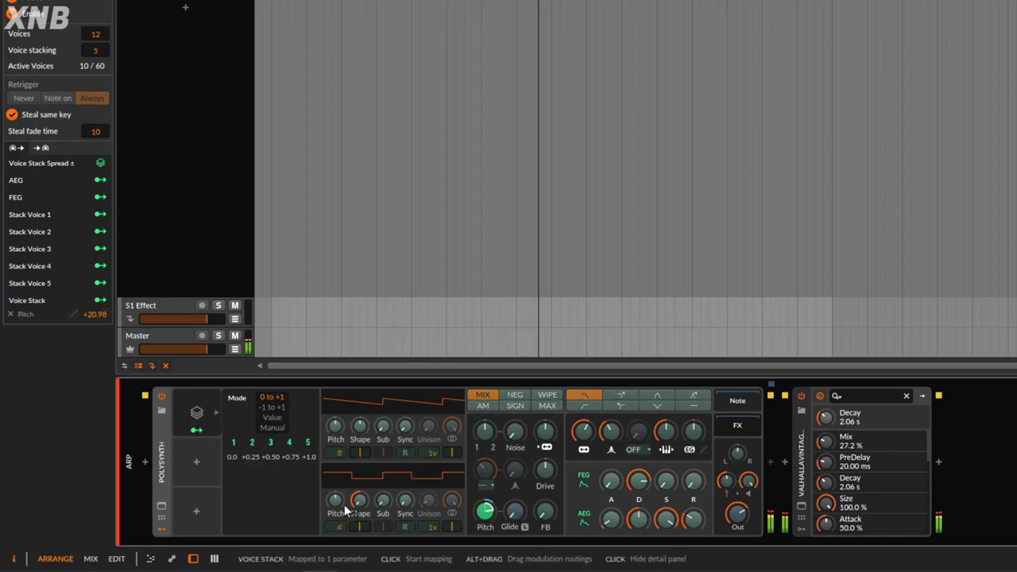
drag(485, 510, 485, 526)
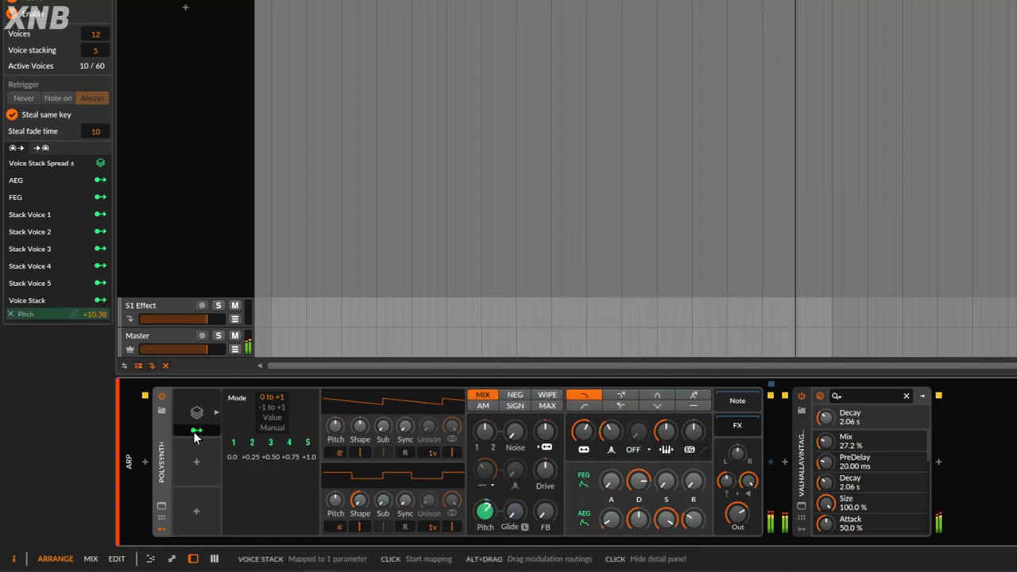
click(195, 431)
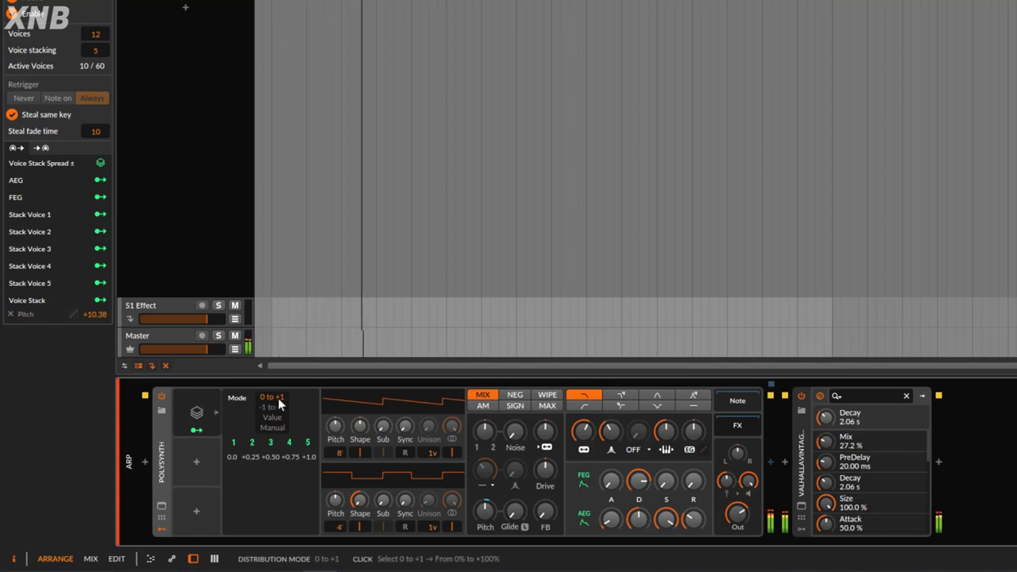
key(space)
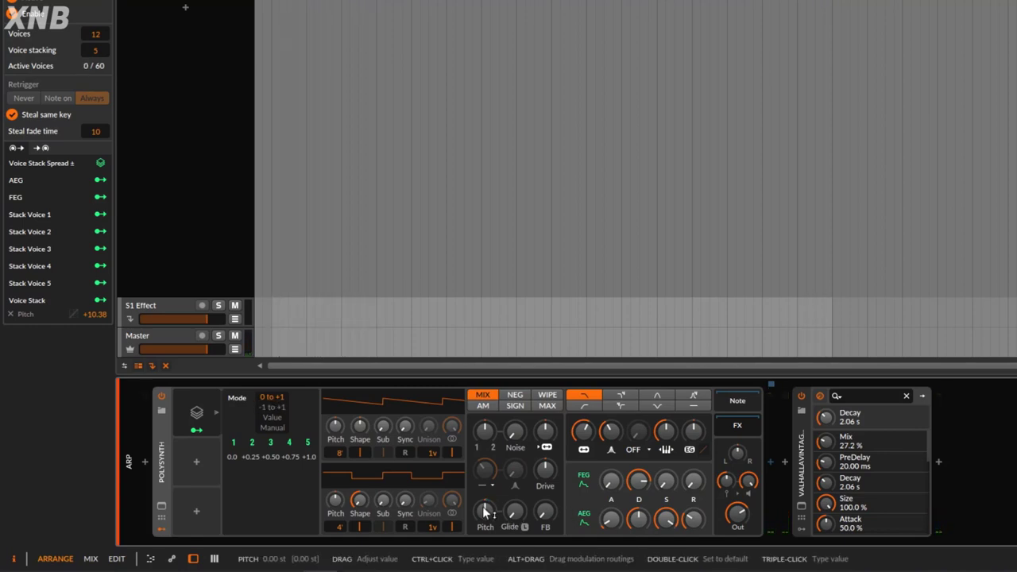
key(space)
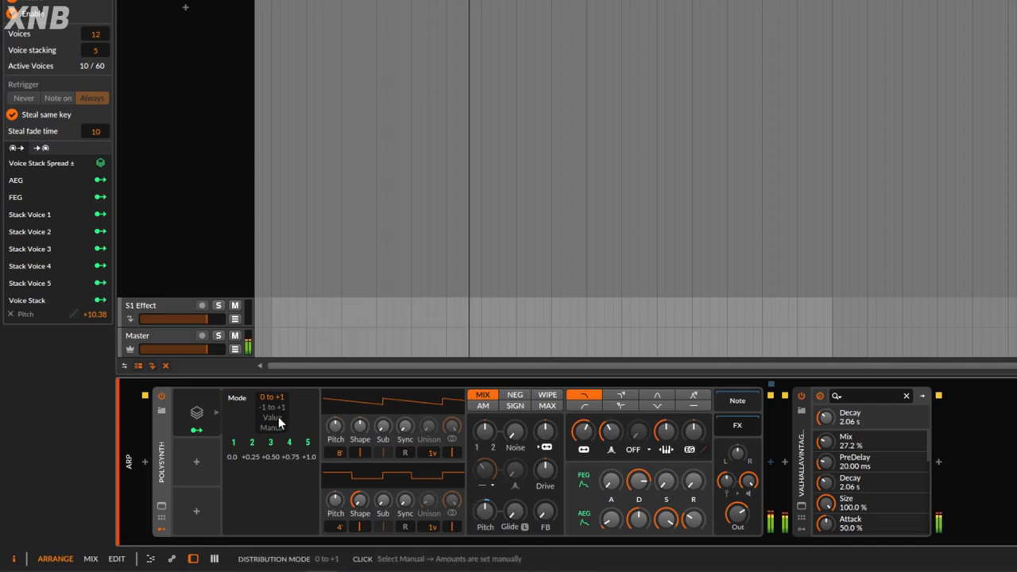
key(space)
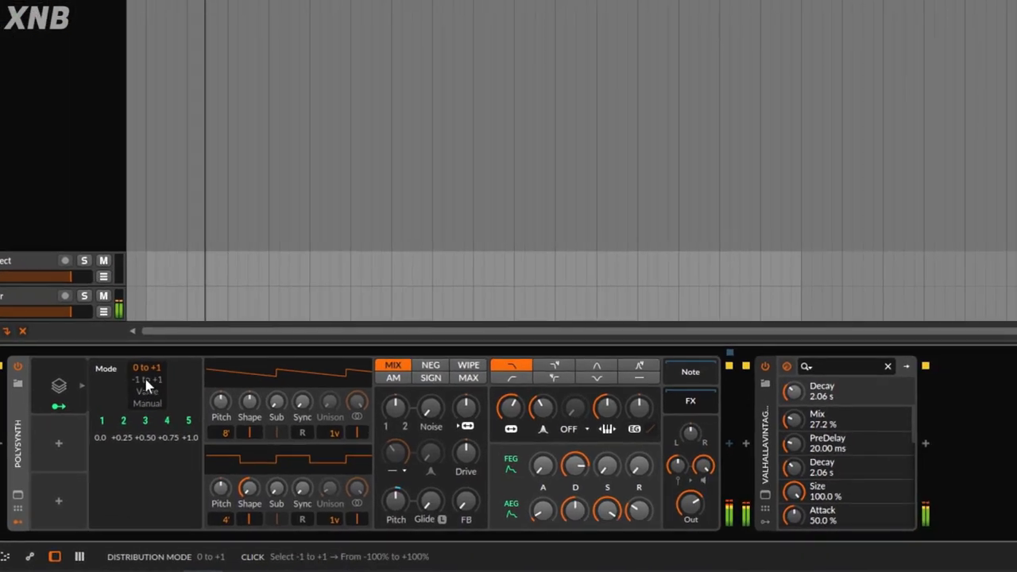
- Compare the -1 to +1 and 0 to +1 spreads, then settle on Value mode (0x–4x)
click(148, 378)
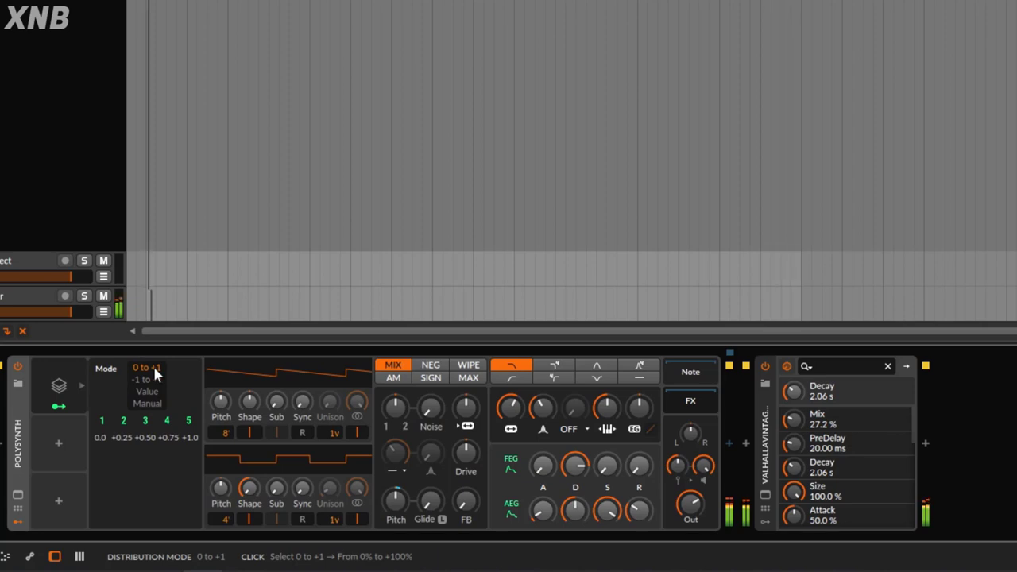
click(154, 370)
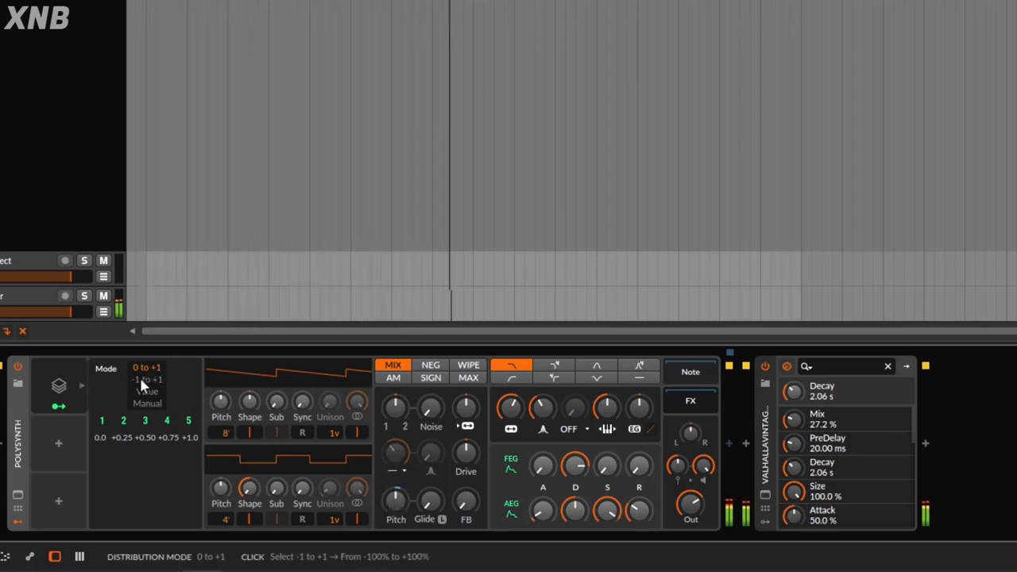
click(140, 375)
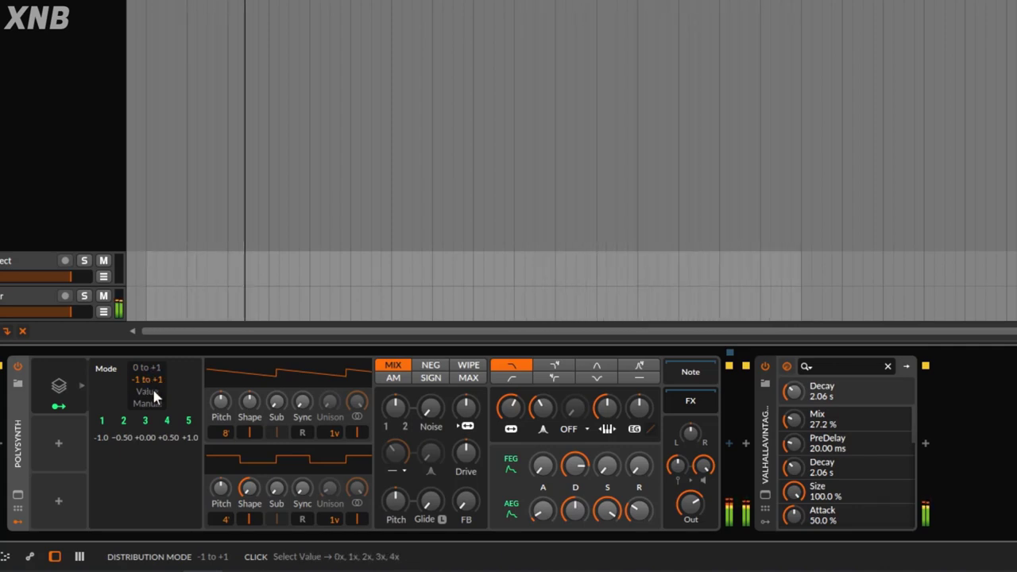
click(148, 390)
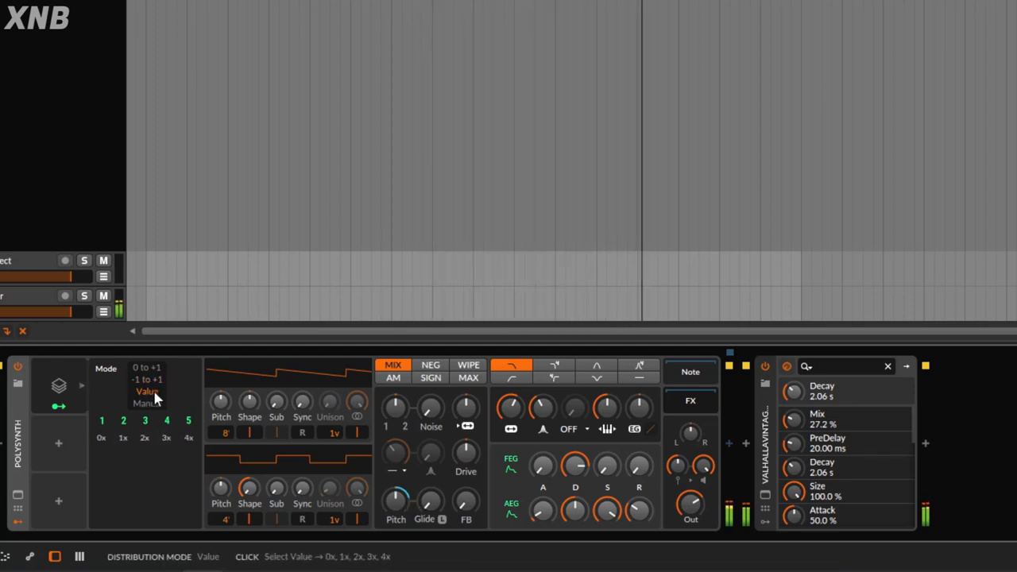
key(space)
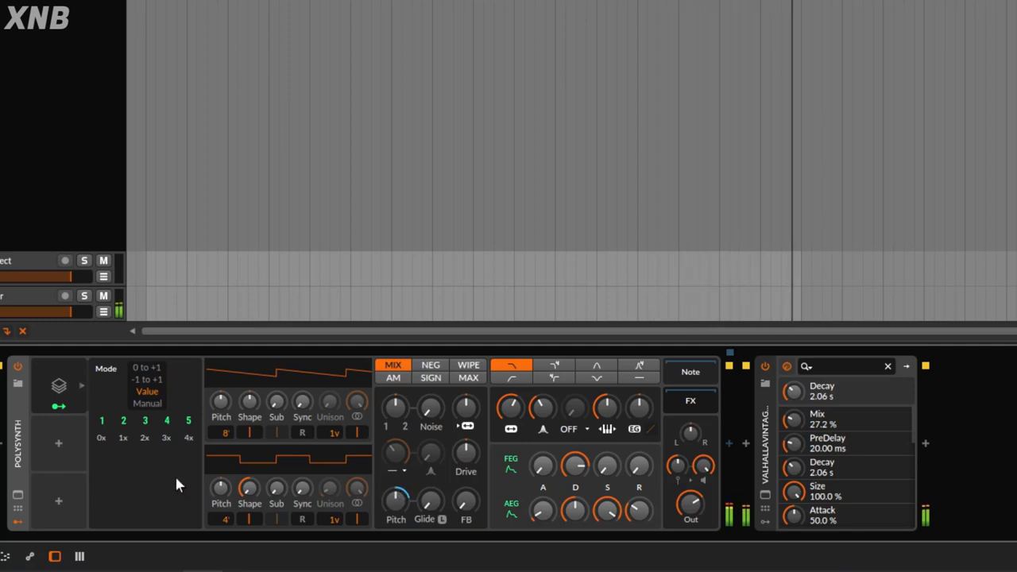
- Switch Voice Stack to Manual and draw per-voice amounts with voice 2 at -100 %
click(153, 402)
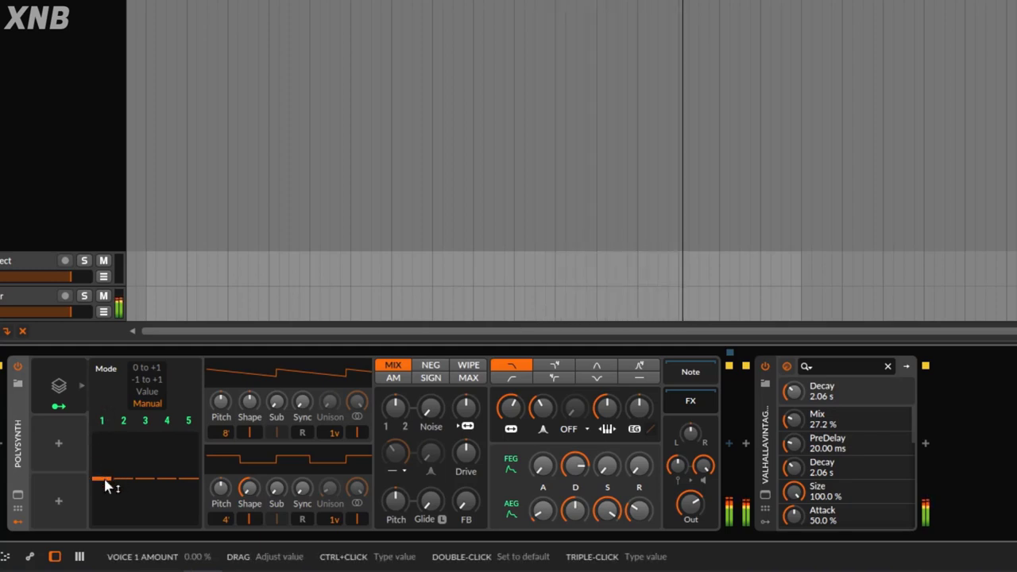
drag(123, 480, 123, 524)
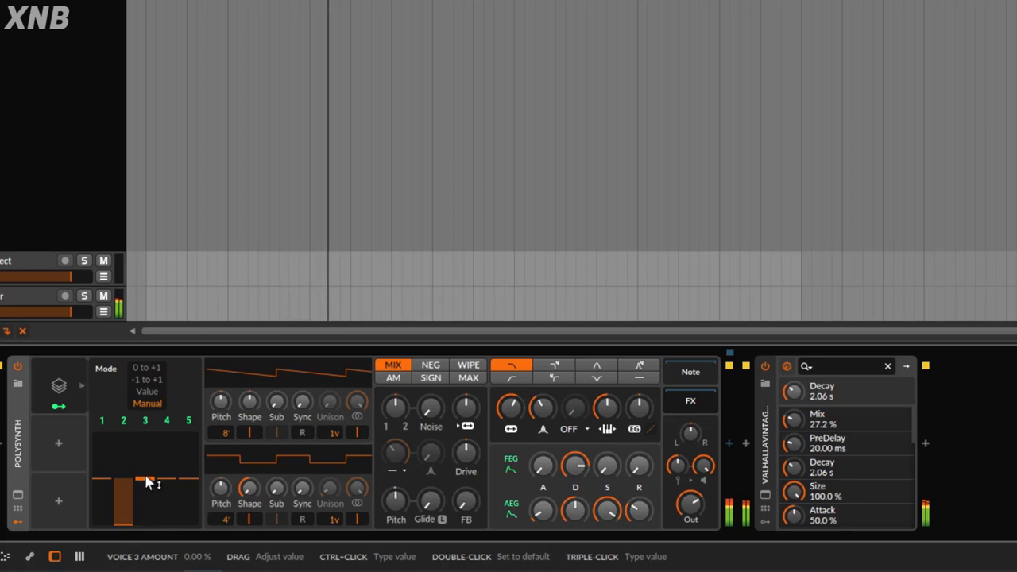
drag(145, 480, 197, 387)
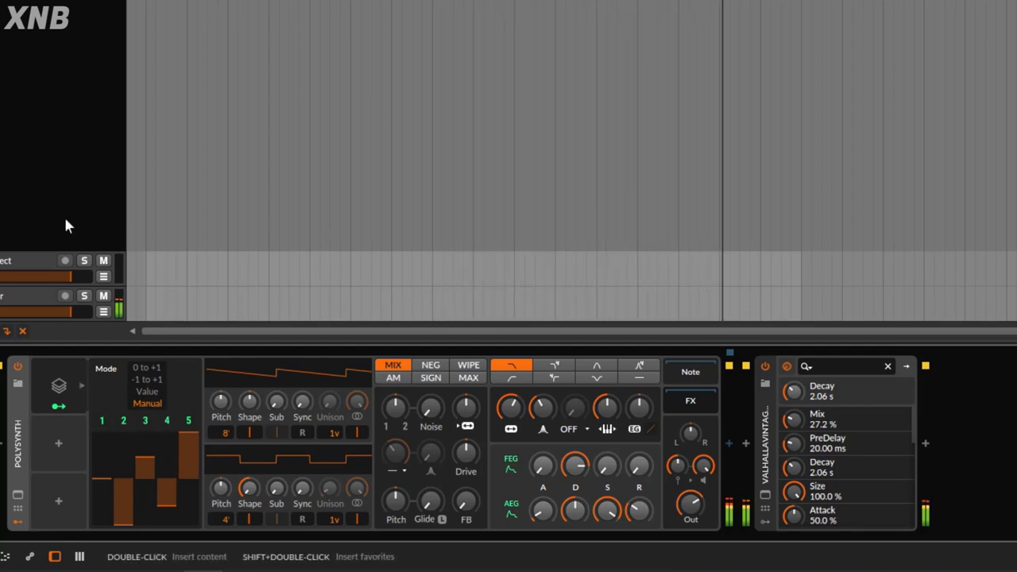
key(space)
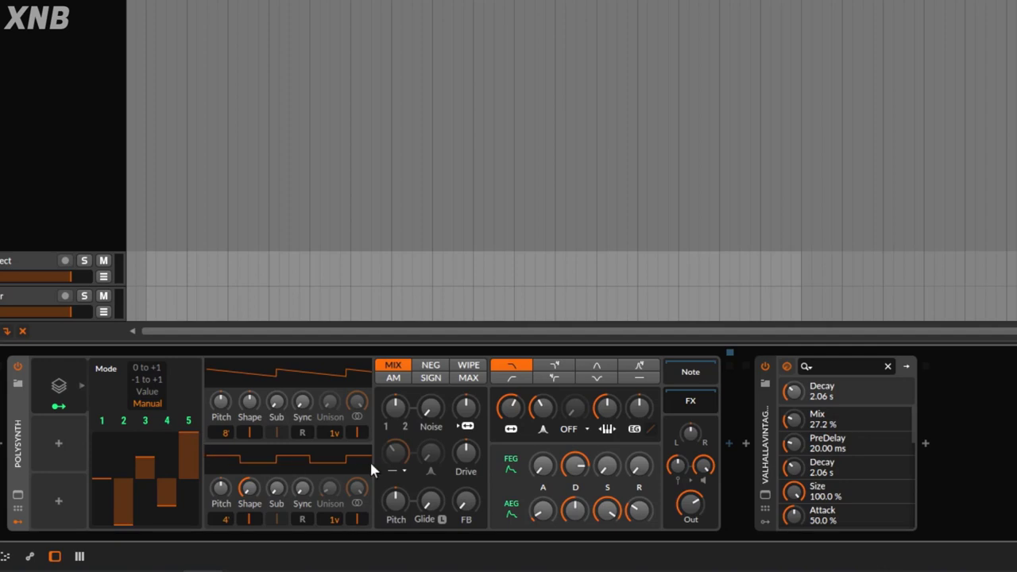
- Delete the existing Voice Stack routing from the Polysynth Pitch and resume playback
right_click(396, 499)
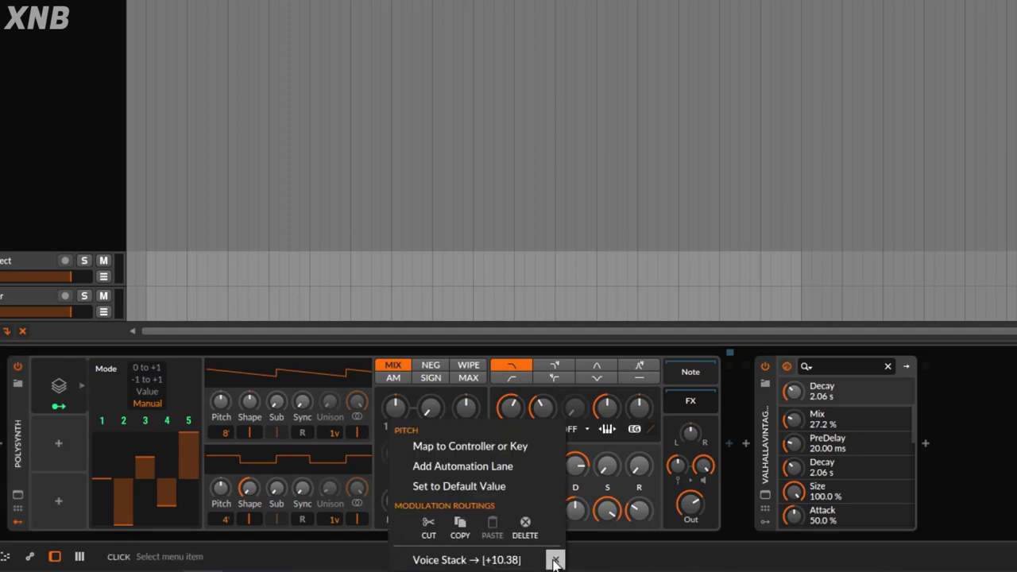
click(552, 557)
key(space)
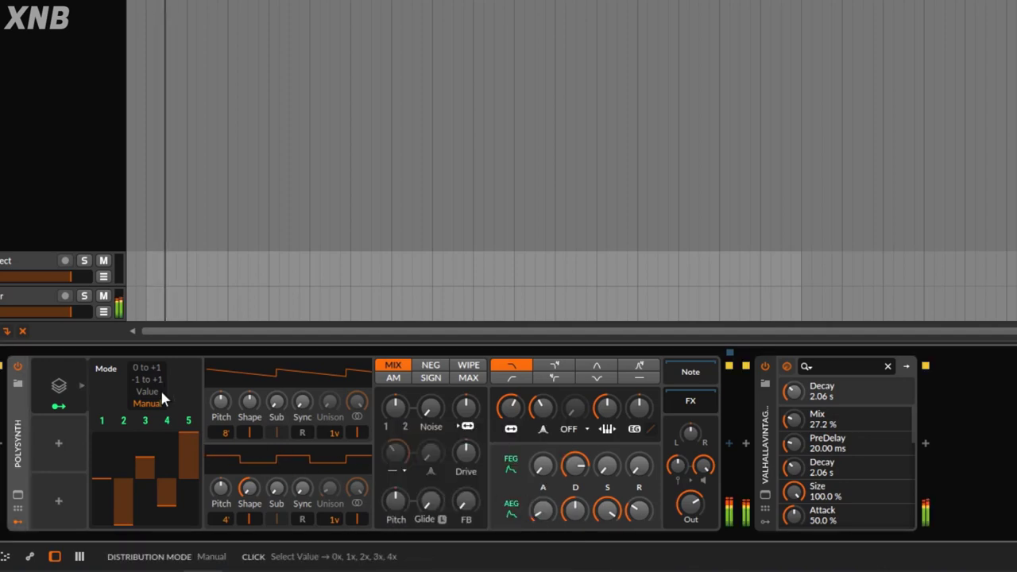
- Route the Voice Stack to Pitch, then to Pan with a +2.00 amount
click(63, 402)
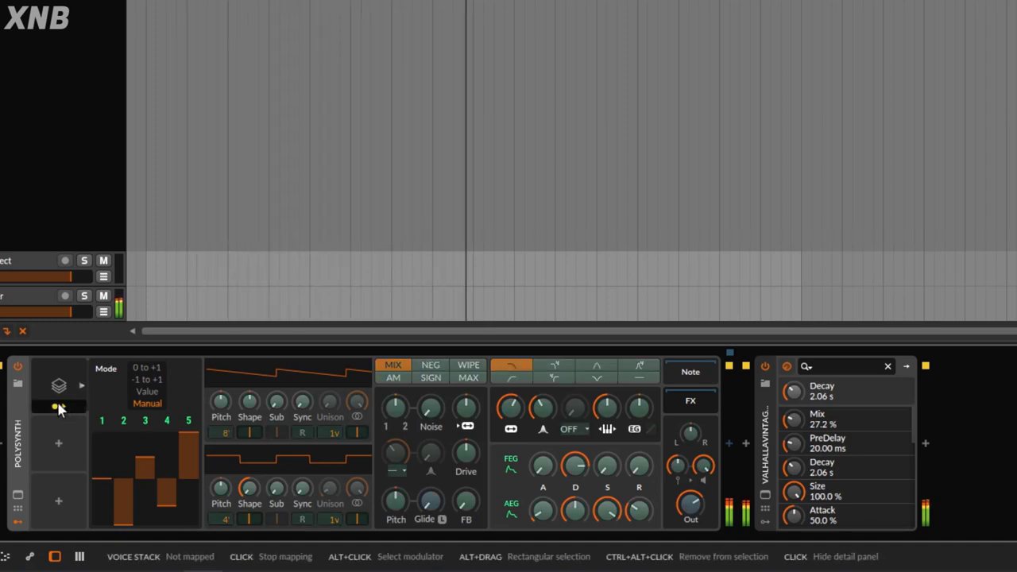
drag(62, 401, 396, 493)
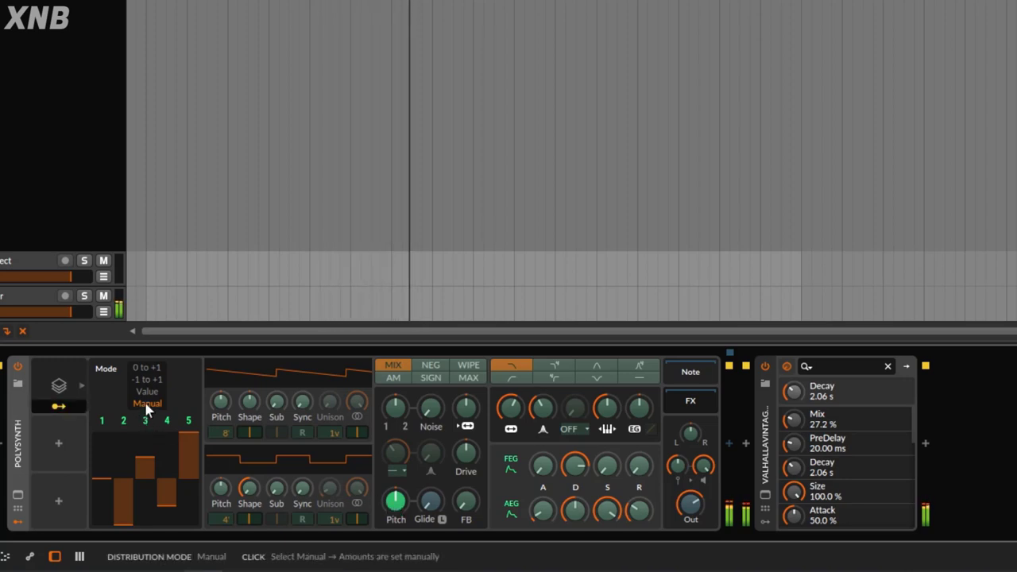
click(56, 406)
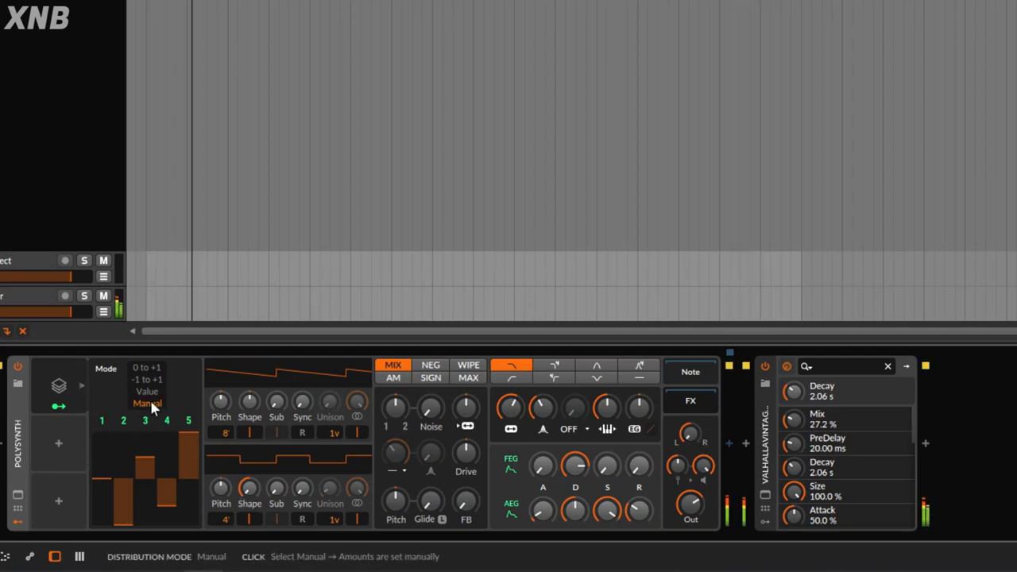
click(58, 406)
drag(689, 433, 689, 413)
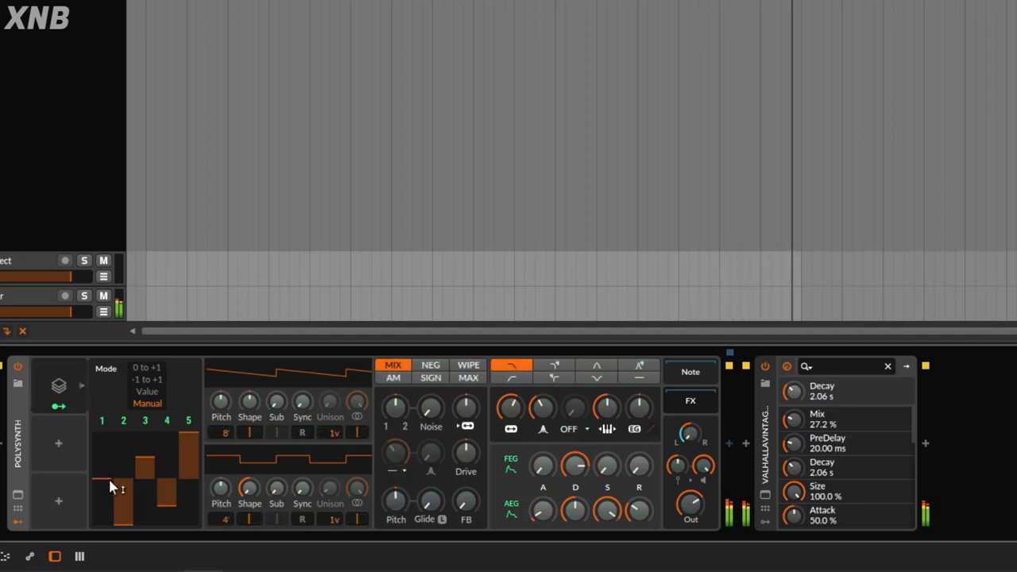
- Drag voices 2 and 4 to -100 % and voice 3 to full in the Voice Stack graph
mouse_move(129, 477)
mouse_down()
mouse_move(125, 525)
mouse_move(145, 433)
mouse_up()
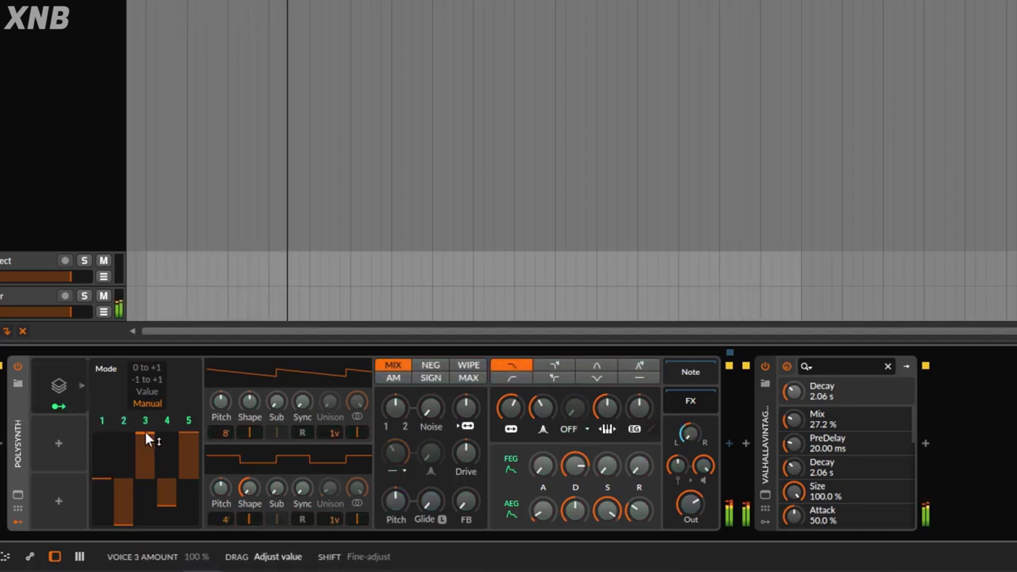
drag(166, 507, 173, 513)
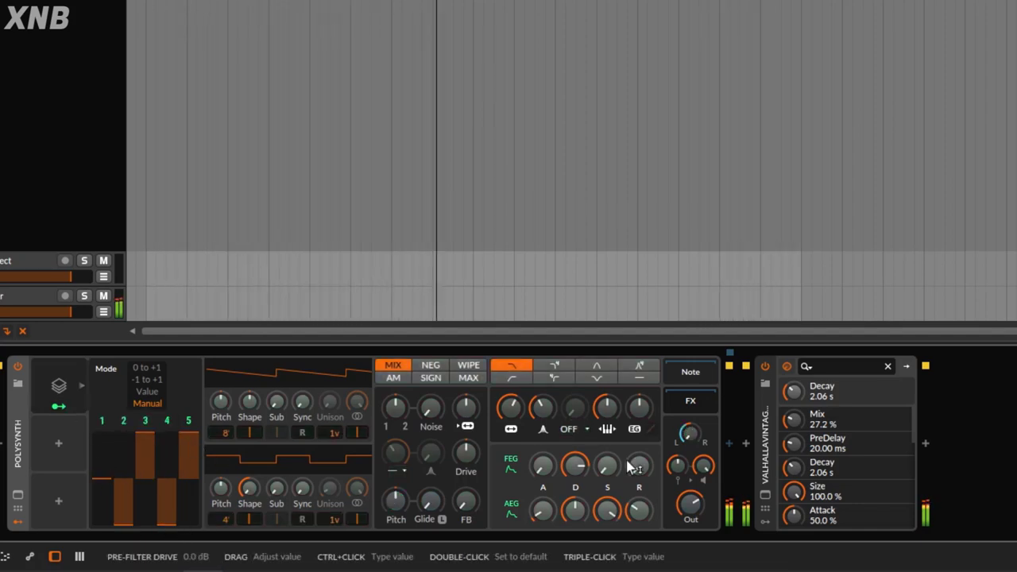
click(75, 380)
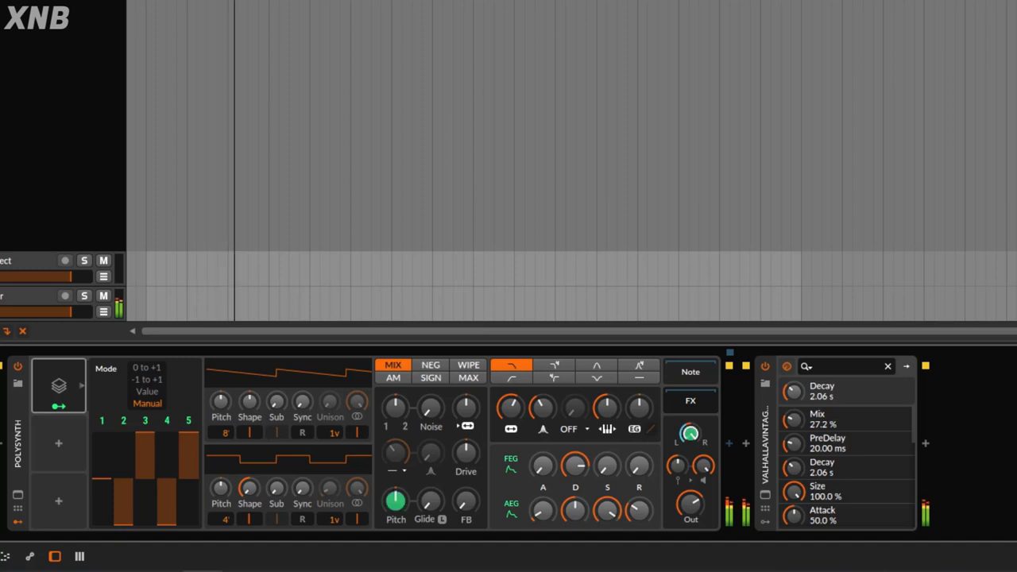
- Toggle the Voice Stack modulator off and on twice to compare the effect
click(59, 406)
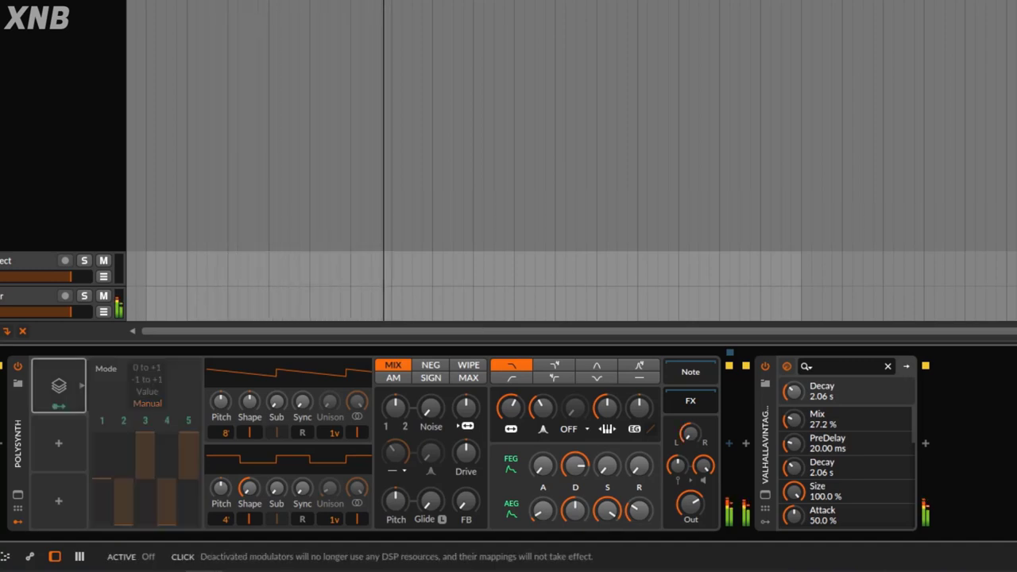
click(58, 406)
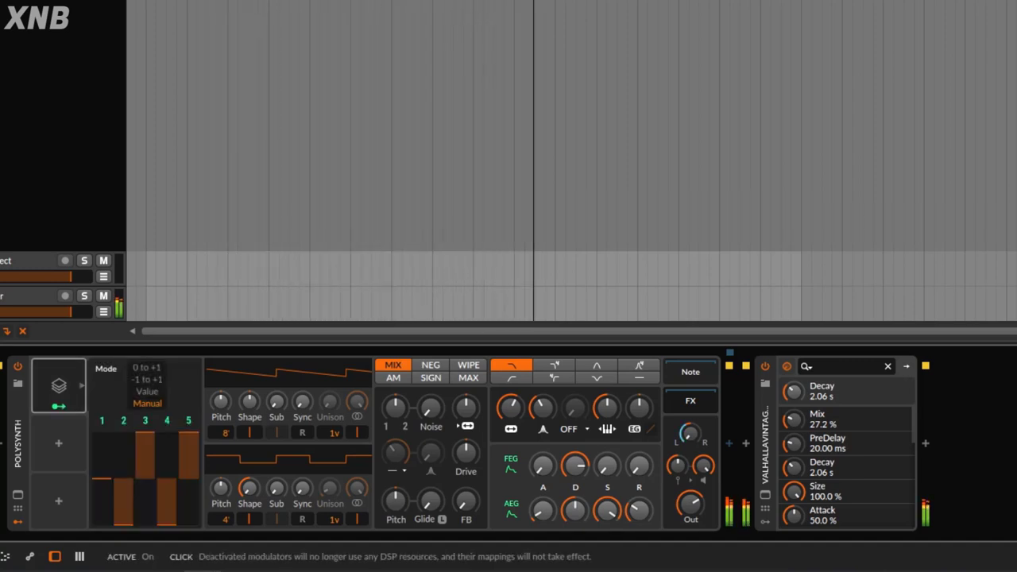
click(59, 406)
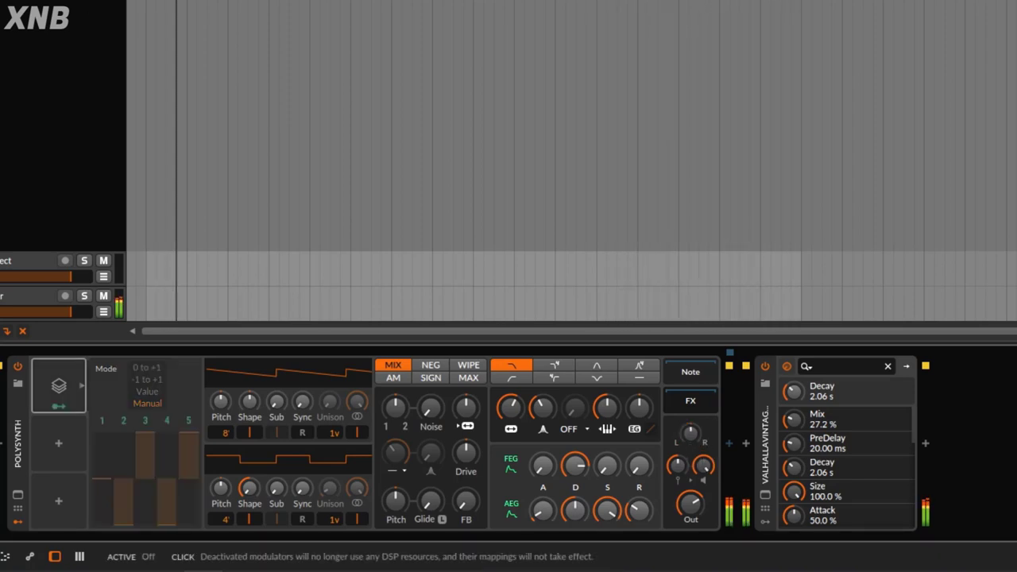
click(59, 406)
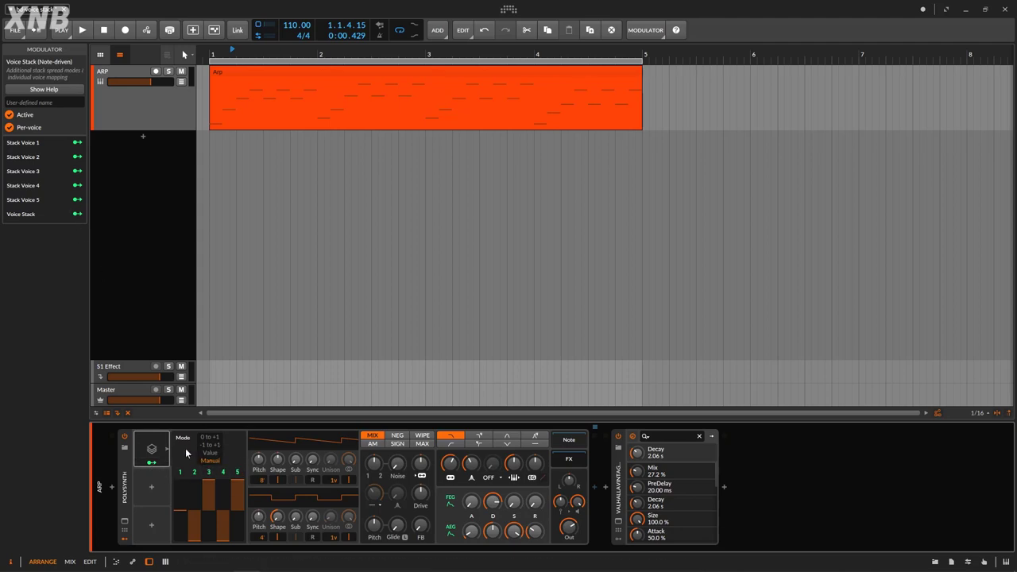
- Reset distribution to 0 to +1 and map Stack Voice 1 to Pitch at +12.00 while playing
click(210, 437)
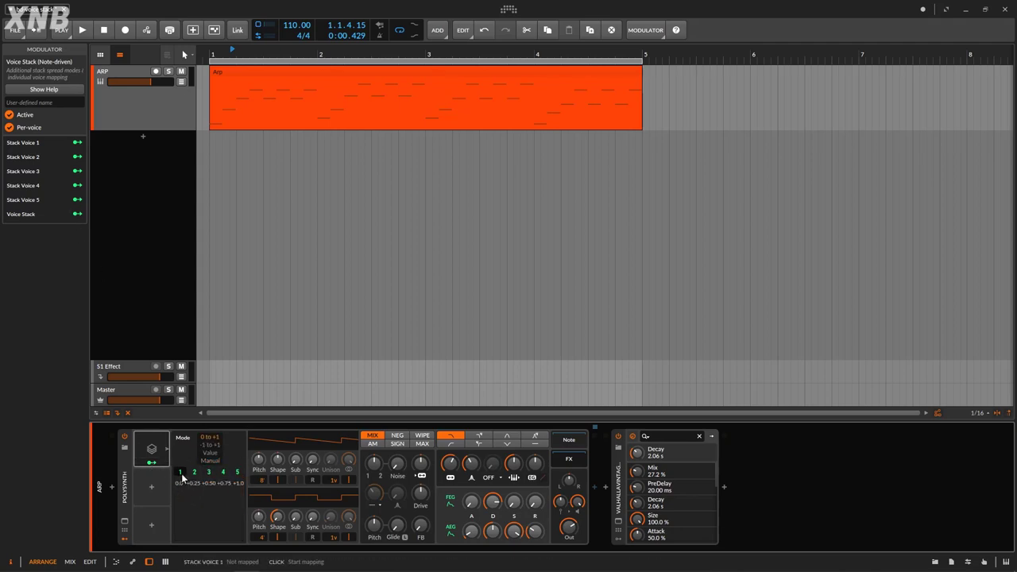
click(182, 473)
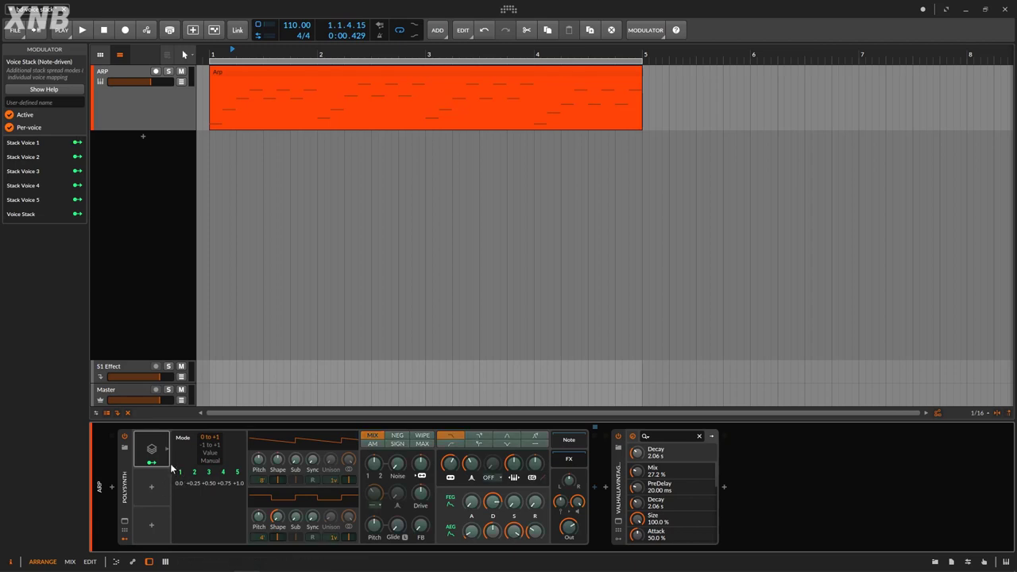
click(82, 30)
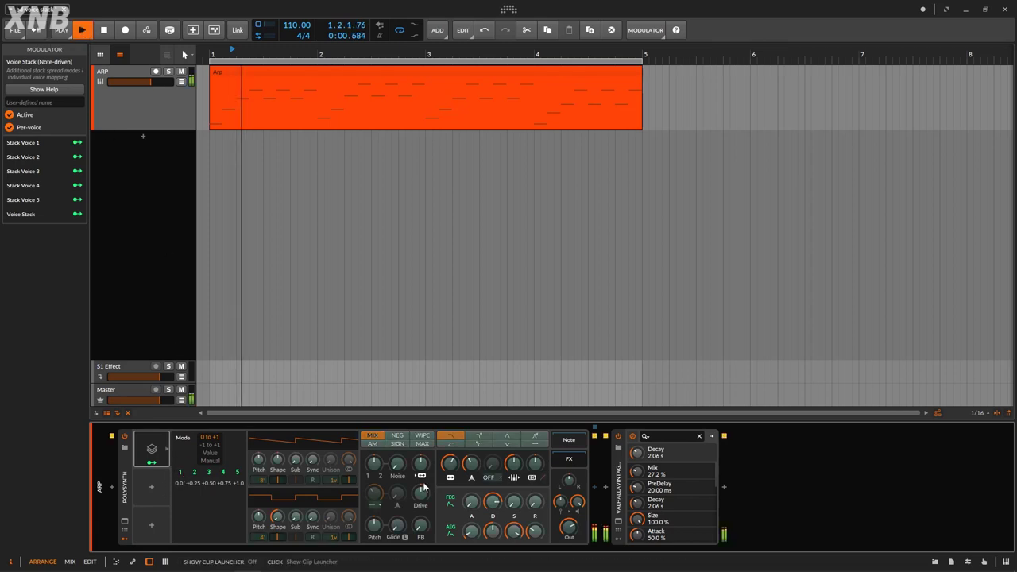
drag(373, 526, 373, 517)
drag(490, 510, 491, 413)
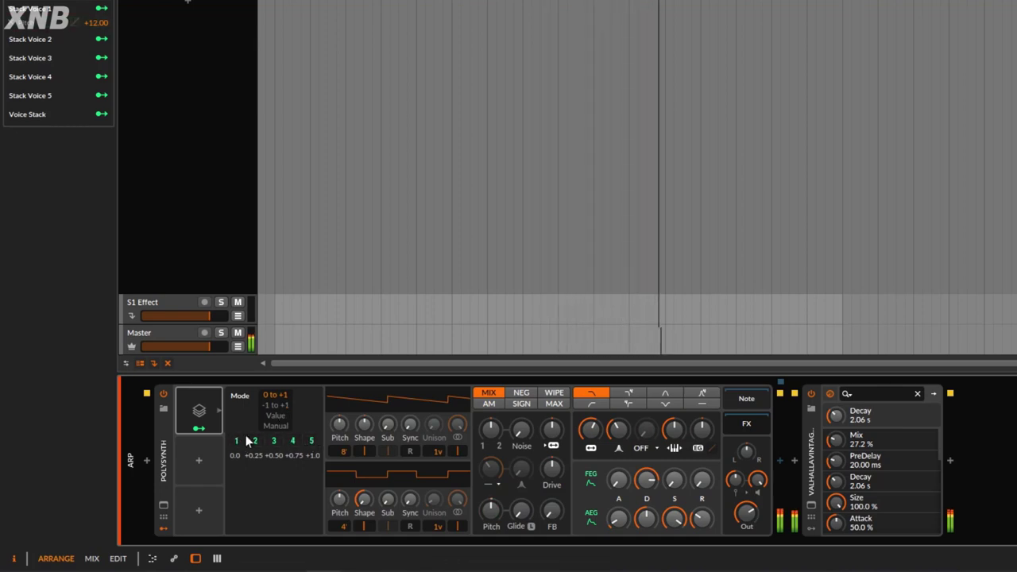
click(283, 407)
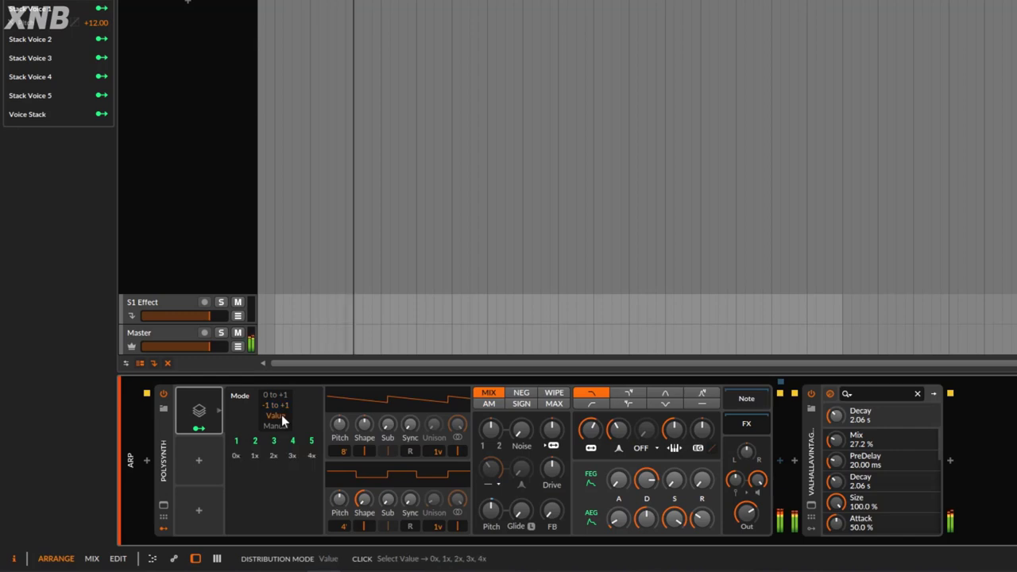
click(283, 397)
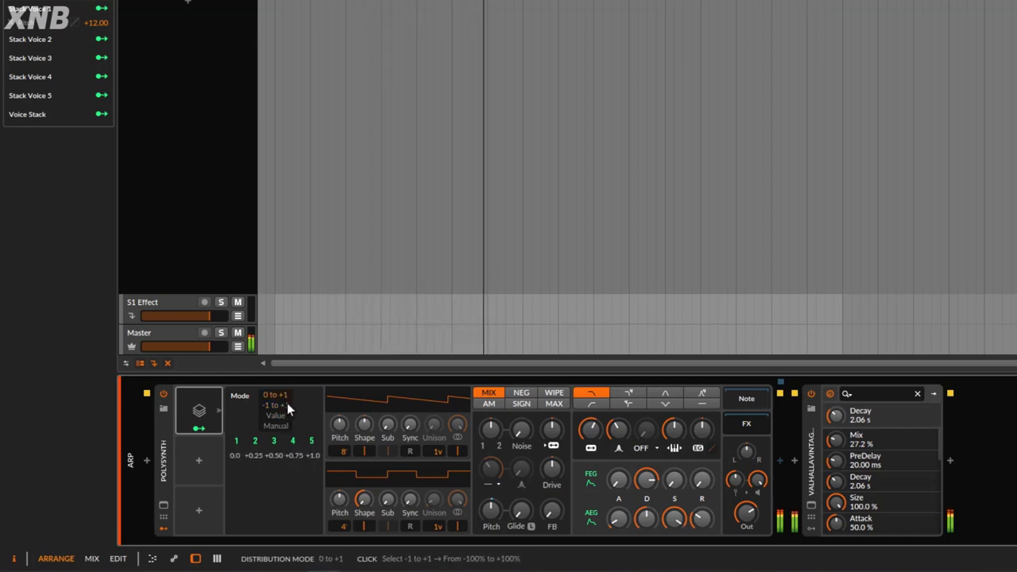
click(277, 425)
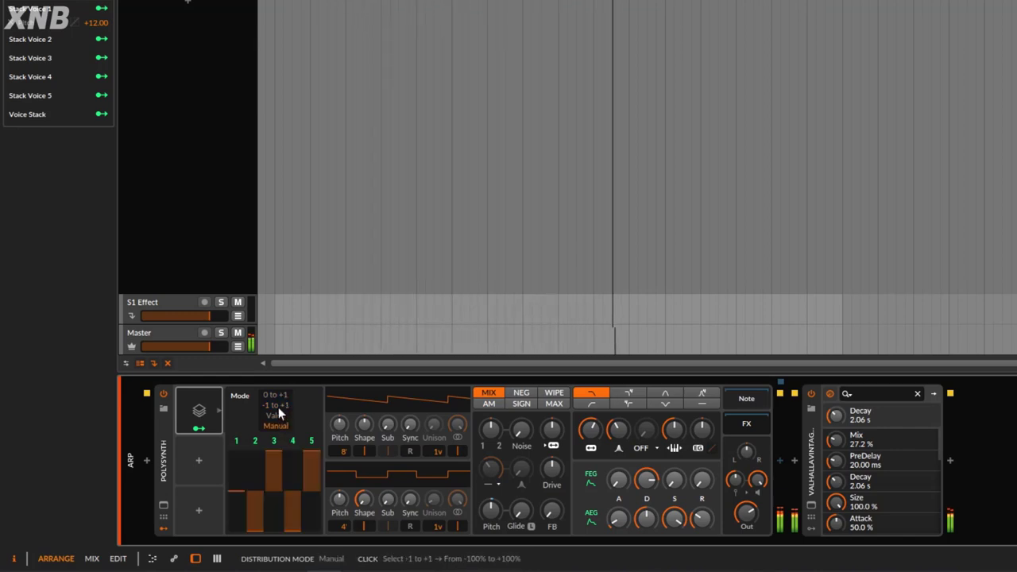
click(278, 407)
click(271, 396)
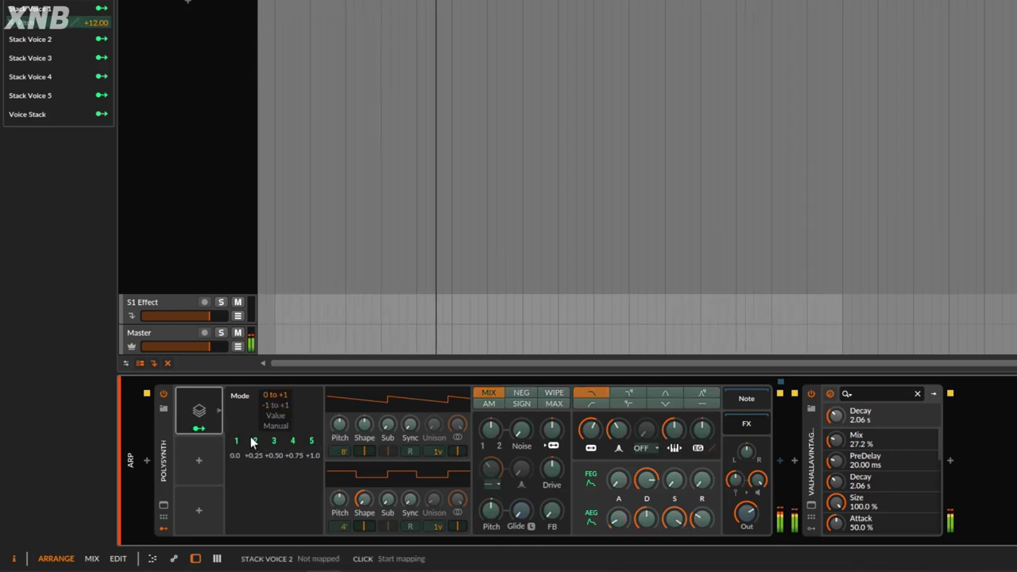
- Map Stack Voice 2 and the overall Voice Stack spread onto the pan knob at -2.000
drag(745, 454, 745, 492)
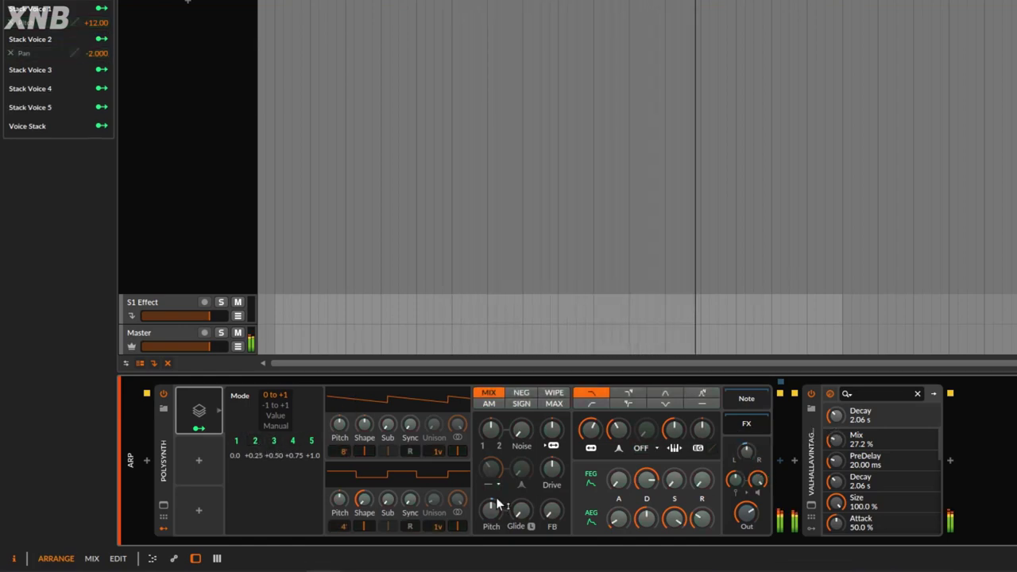
click(276, 405)
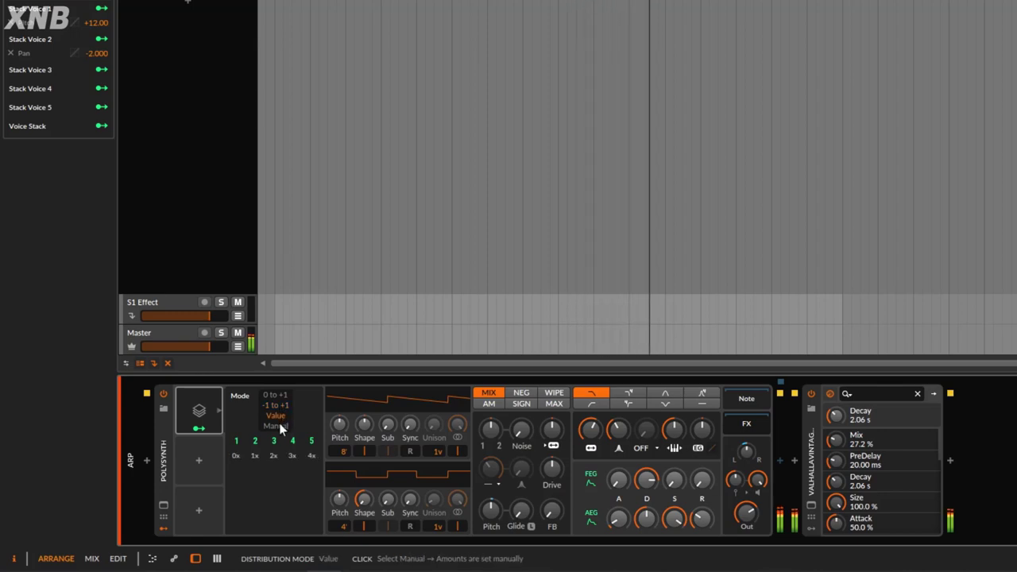
click(270, 395)
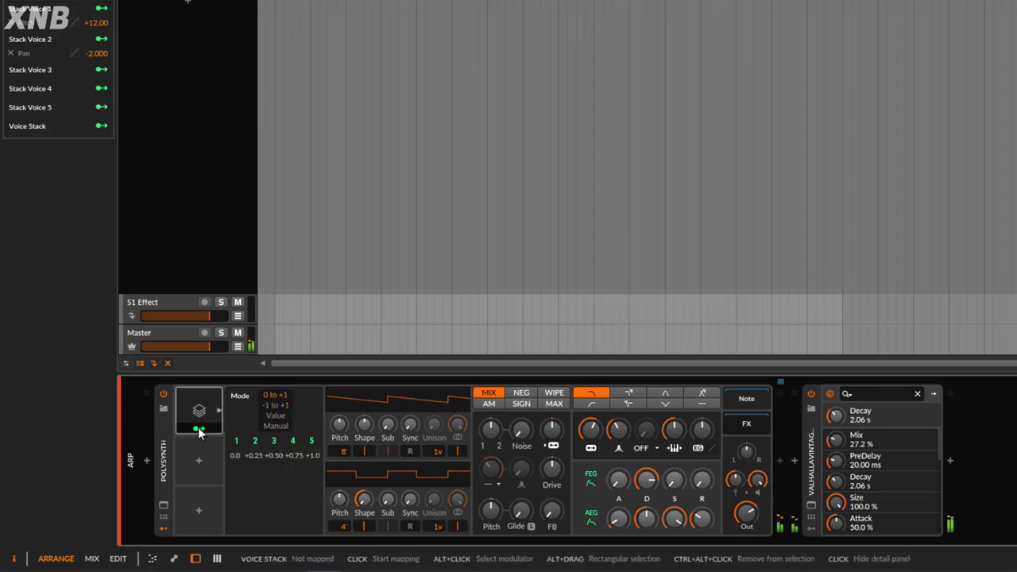
click(199, 434)
click(746, 452)
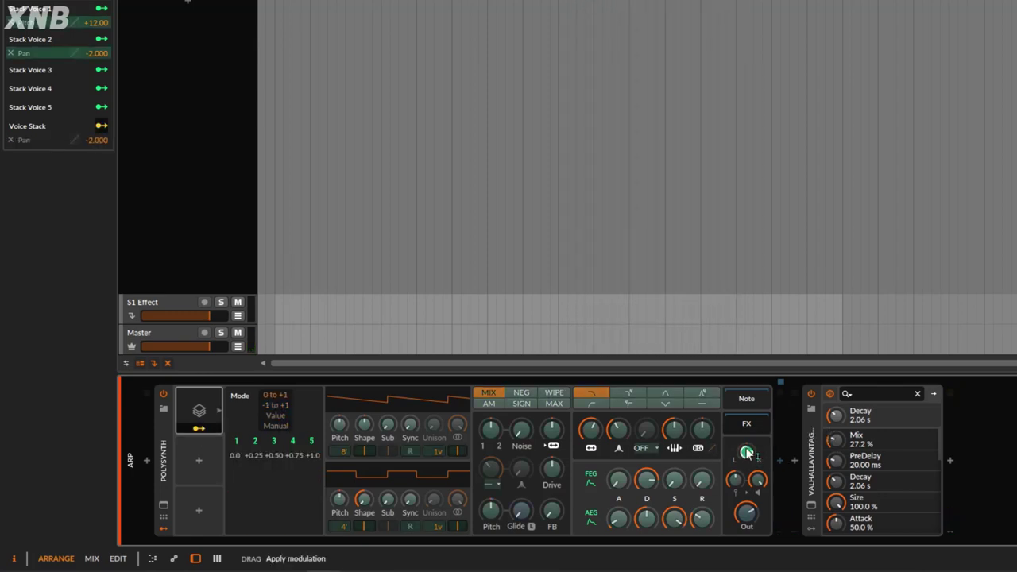
click(200, 430)
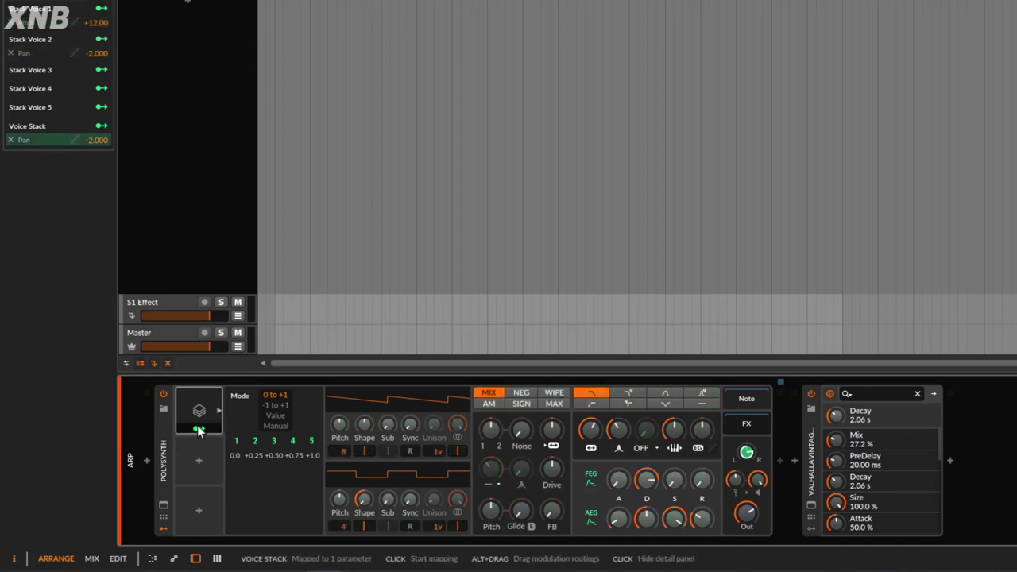
- Cycle the spread through -1 to +1, Value and Manual modes, then return to 0 to +1
click(282, 406)
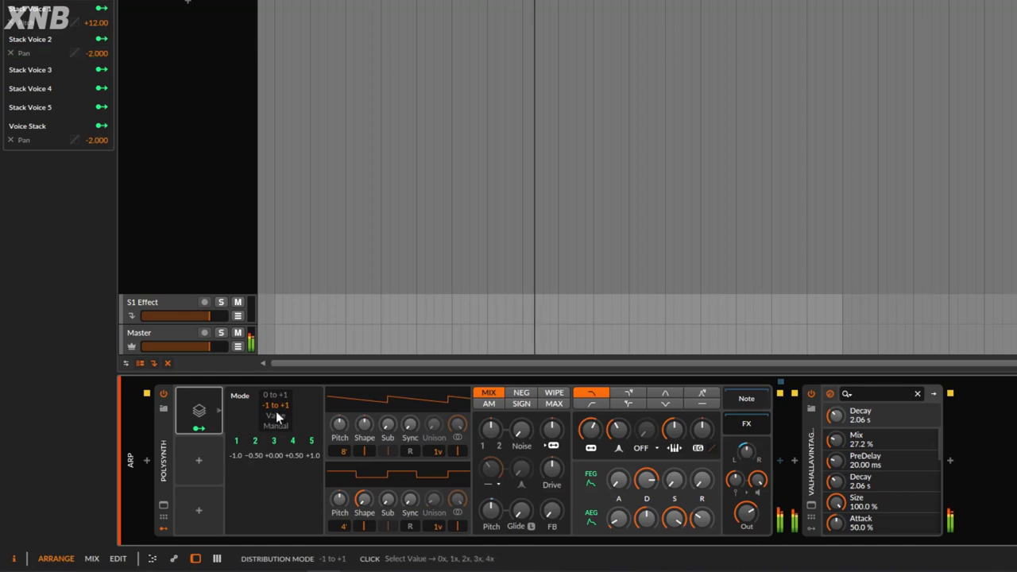
click(276, 416)
click(278, 427)
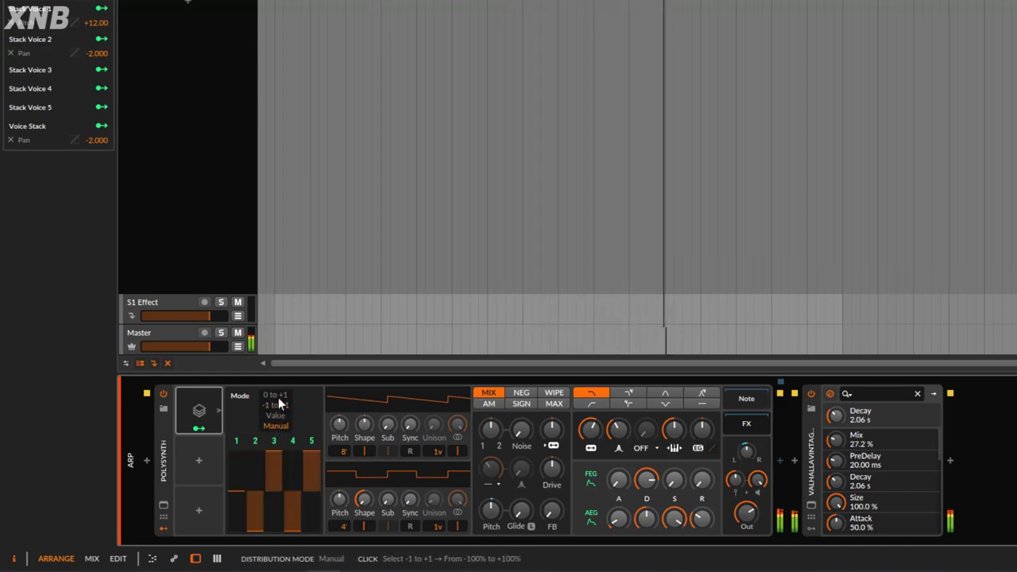
click(277, 397)
click(282, 409)
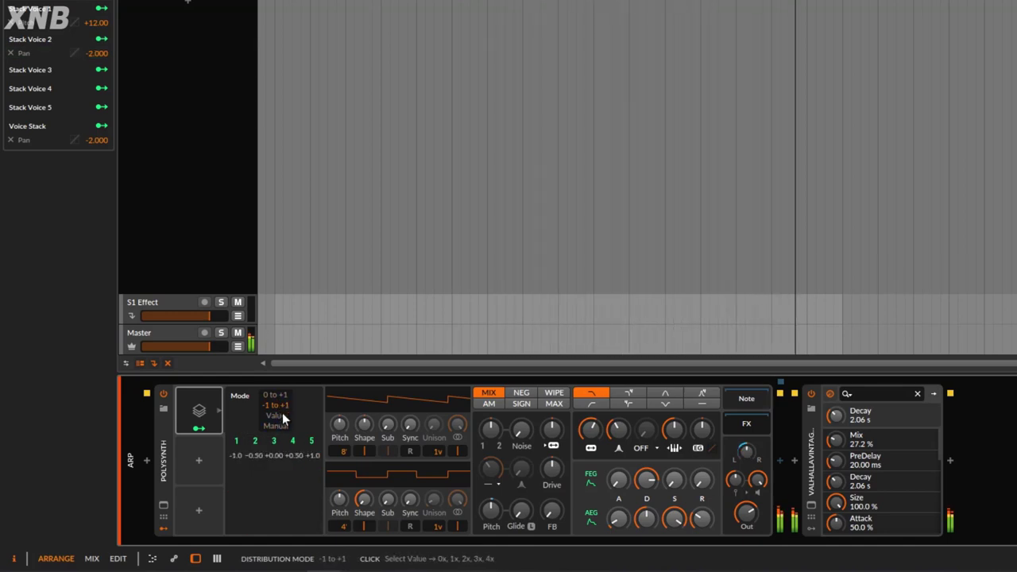
click(282, 416)
click(282, 427)
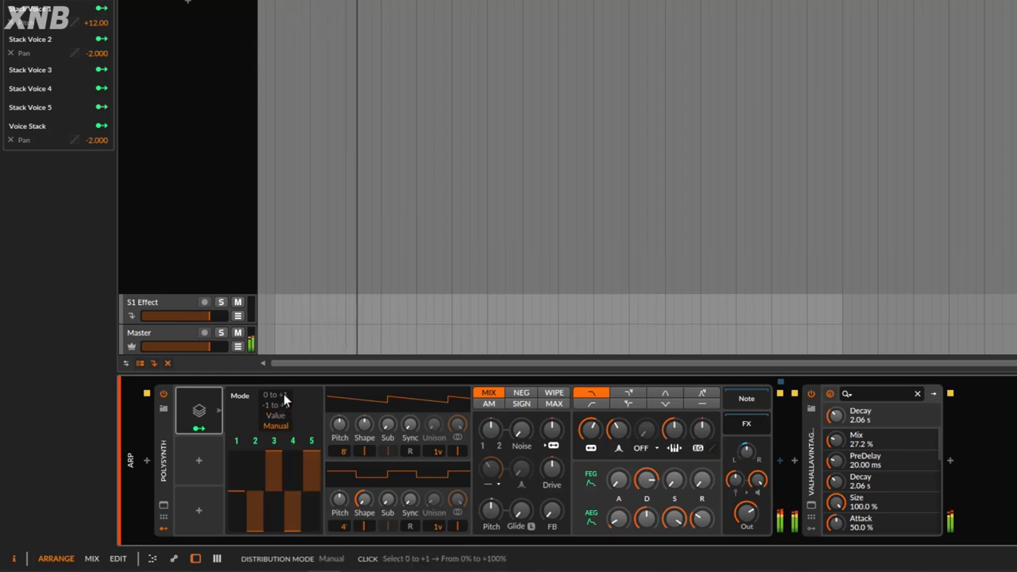
click(283, 394)
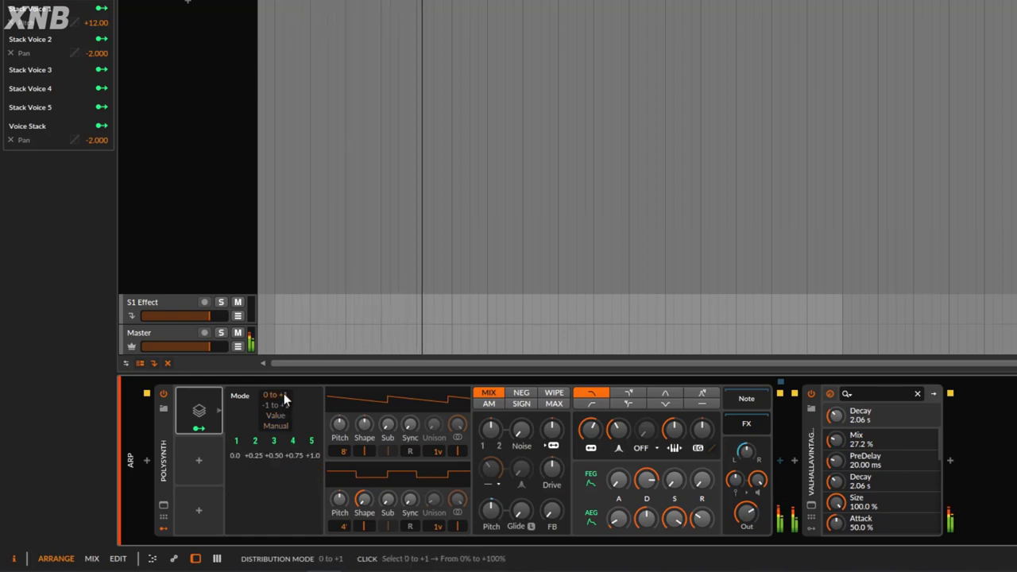
click(193, 411)
click(193, 411)
- Delete the old Voice Stack modulator and add a new one found by searching 'voice'
key(Delete)
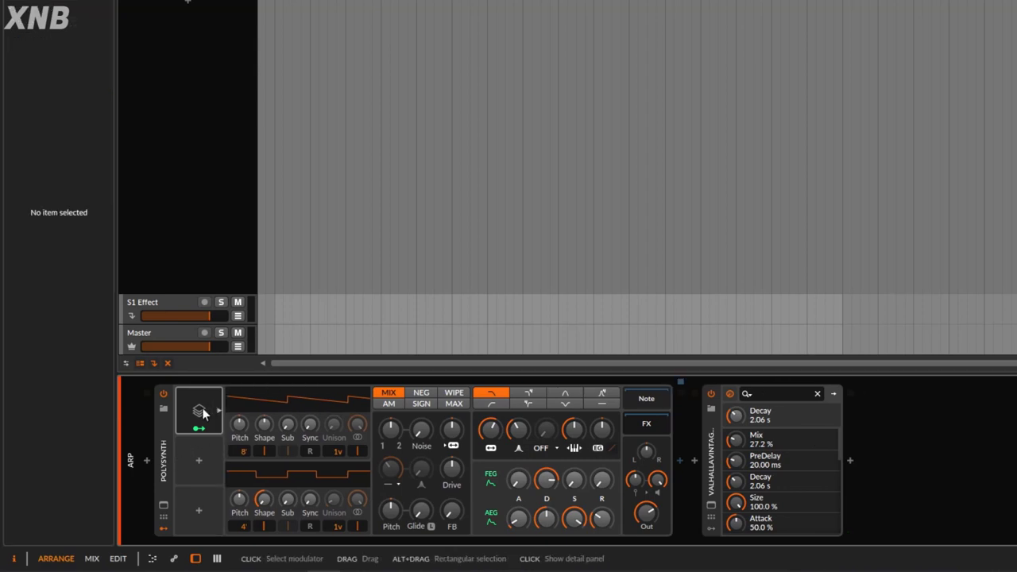
key(ctrl+z)
key(Delete)
click(185, 410)
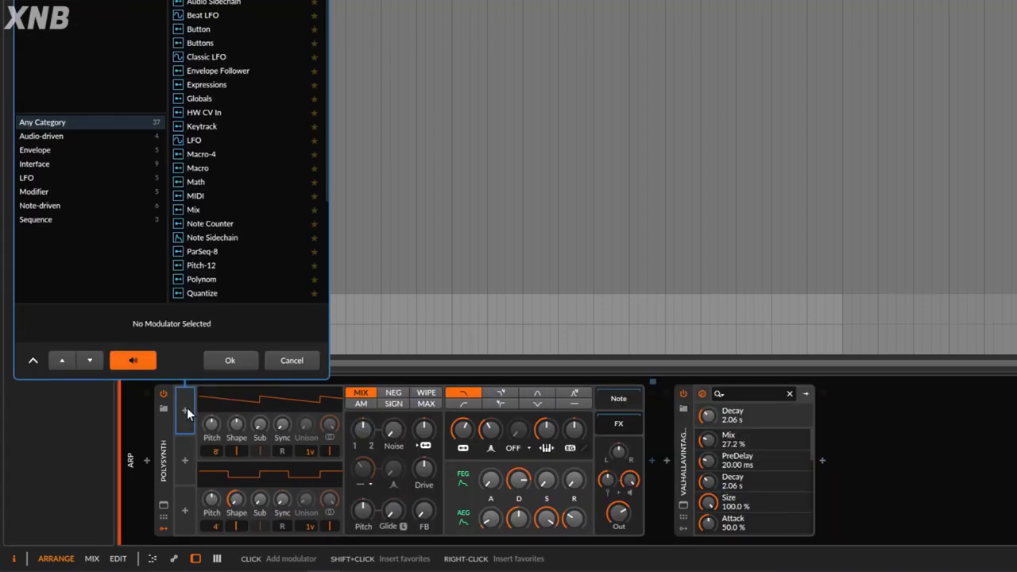
text(voice)
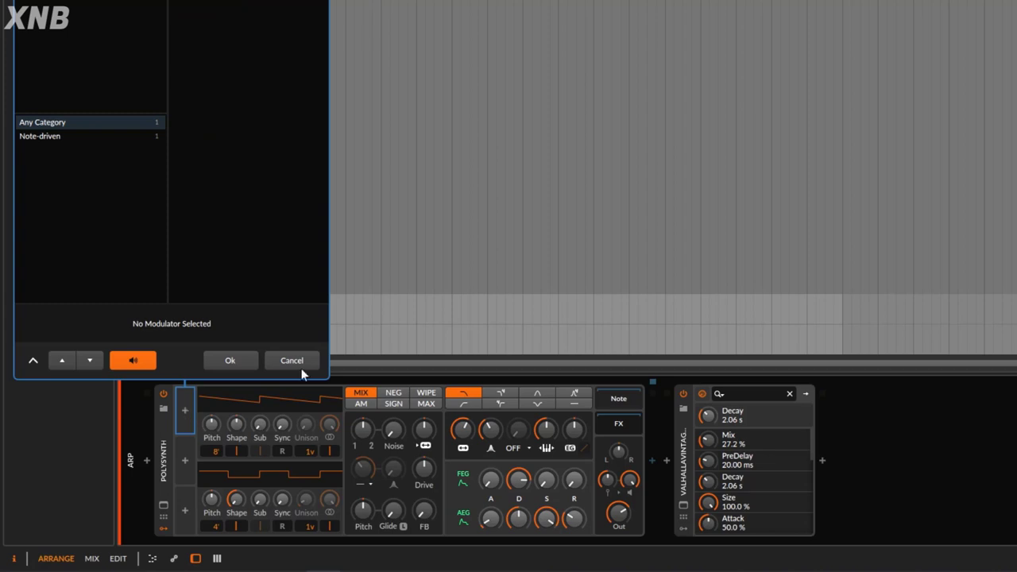
key(Down)
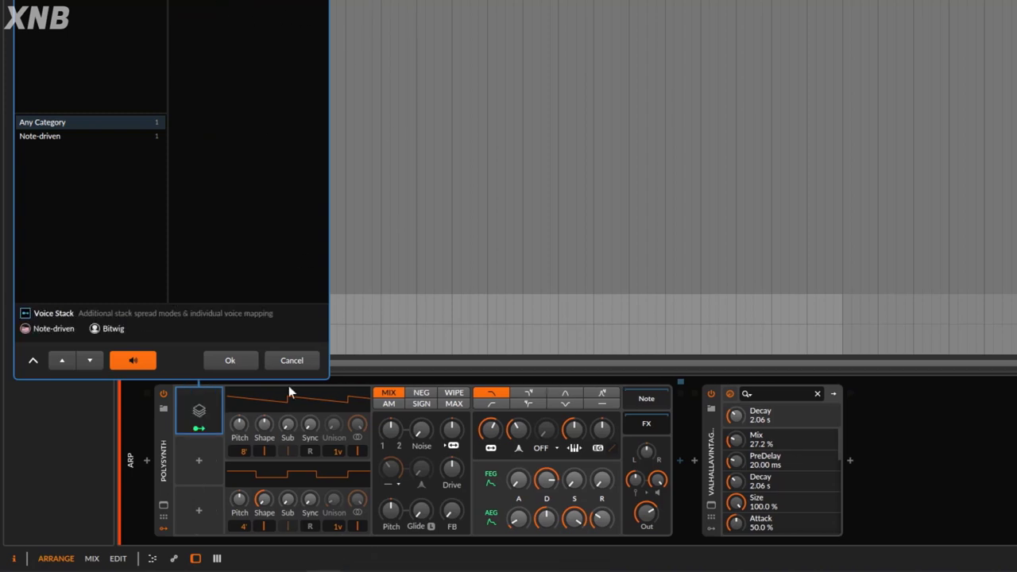
click(230, 362)
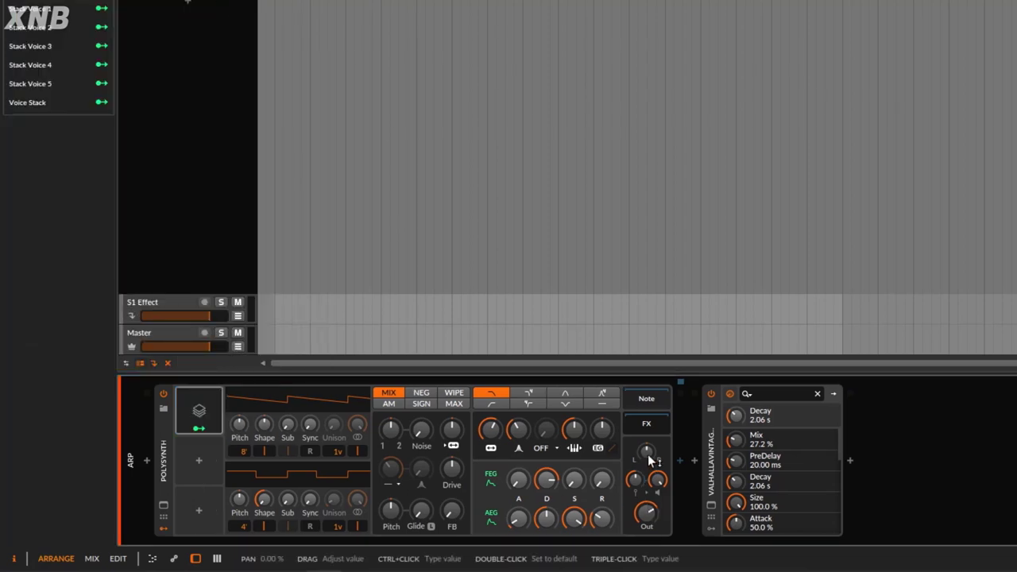
- Map the Voice Stack spread onto pitch, OSC1 and OSC2 sync, filter frequency and OSC1 sub
click(205, 429)
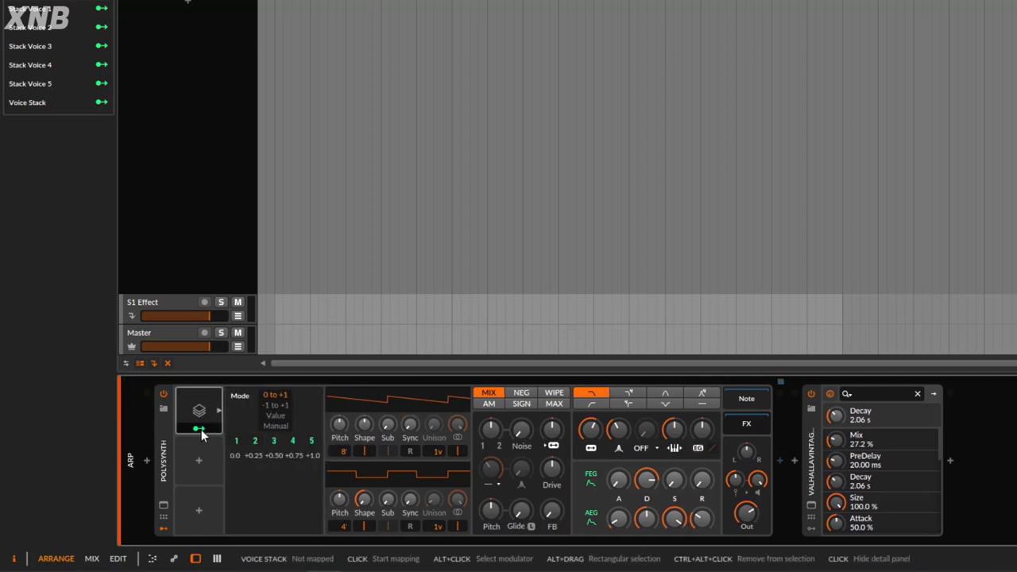
drag(494, 513, 488, 515)
key(space)
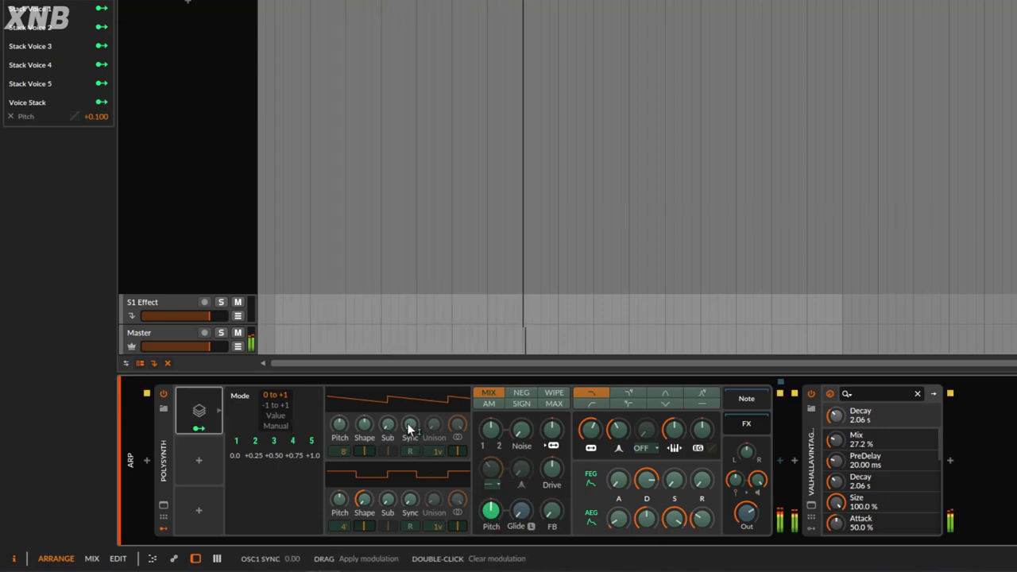
drag(410, 424, 410, 425)
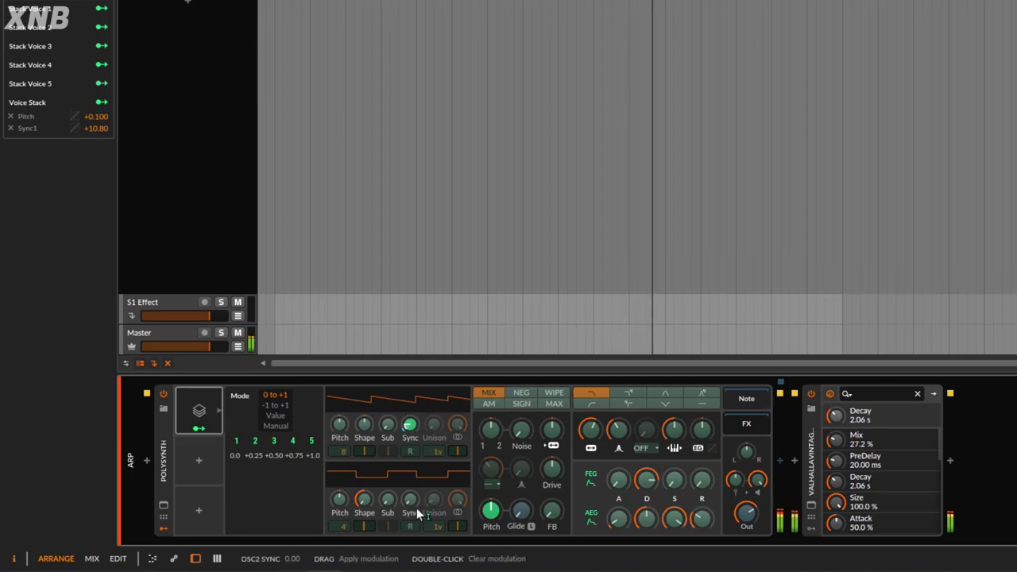
drag(410, 500, 410, 499)
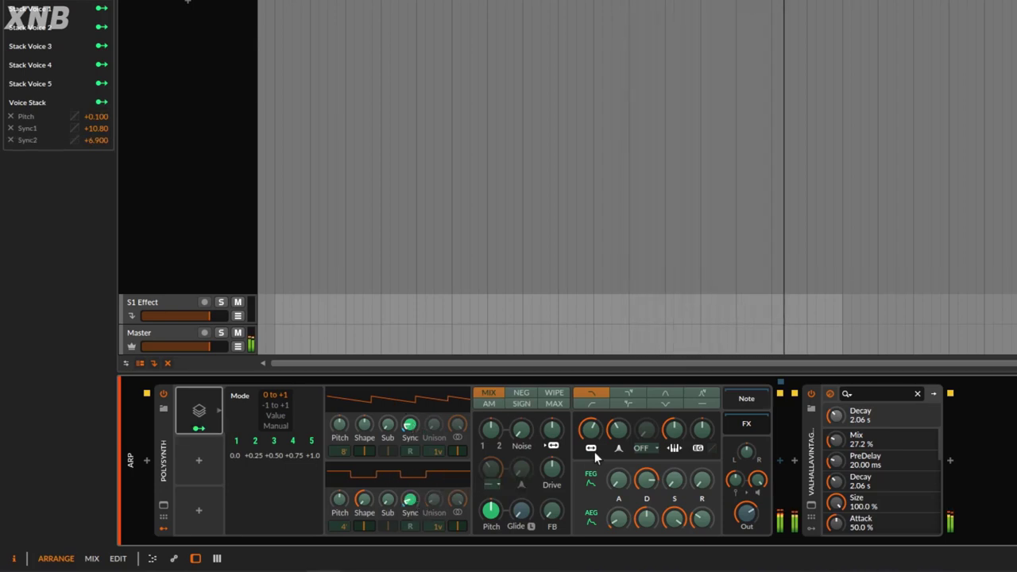
drag(590, 430, 617, 429)
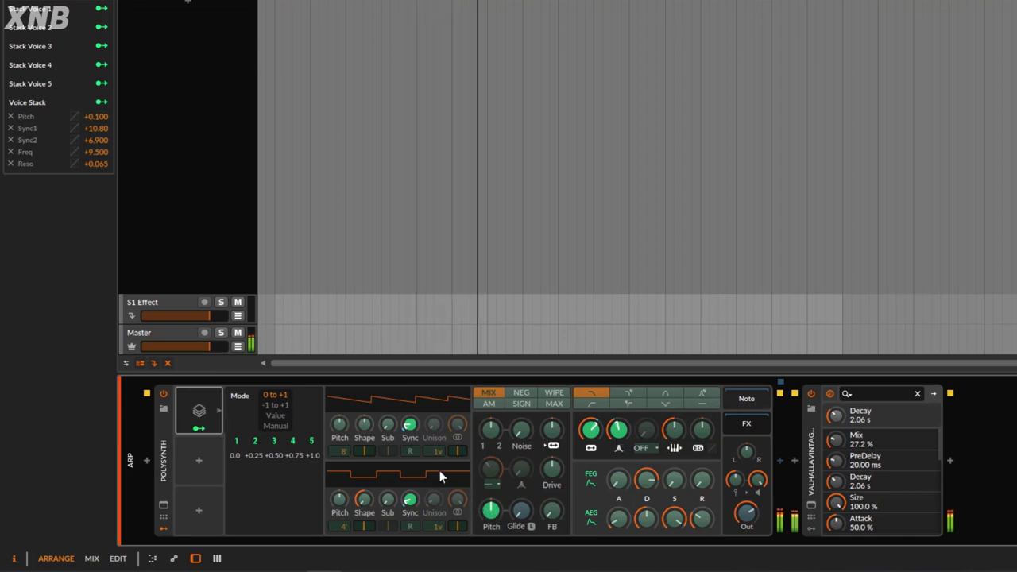
drag(387, 424, 387, 424)
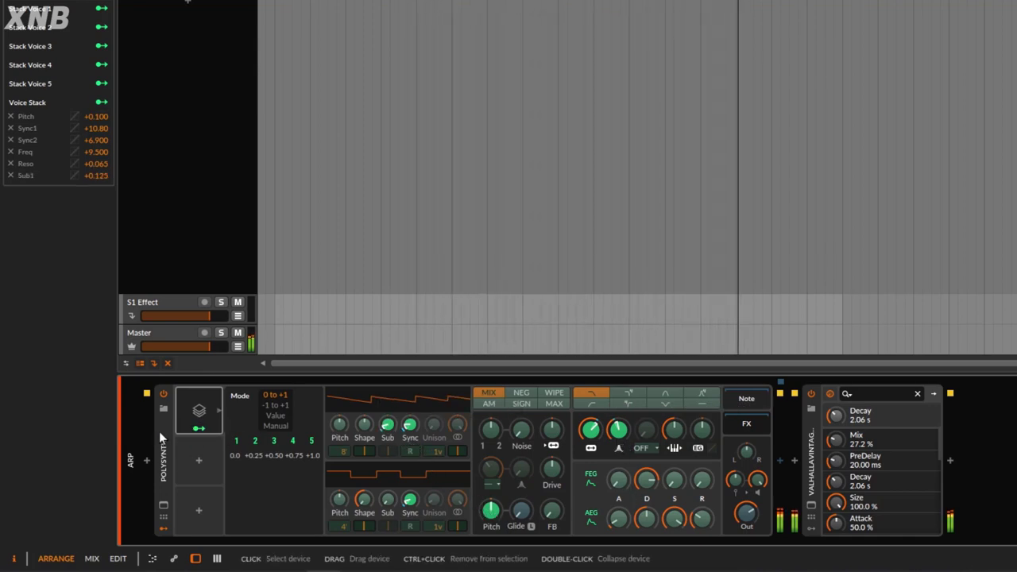
click(199, 428)
- Set OSC1 unison to 3 voices and OSC2 to 4, and map the spread onto unison
drag(437, 451, 437, 441)
drag(435, 505, 434, 493)
click(198, 429)
drag(434, 429, 434, 423)
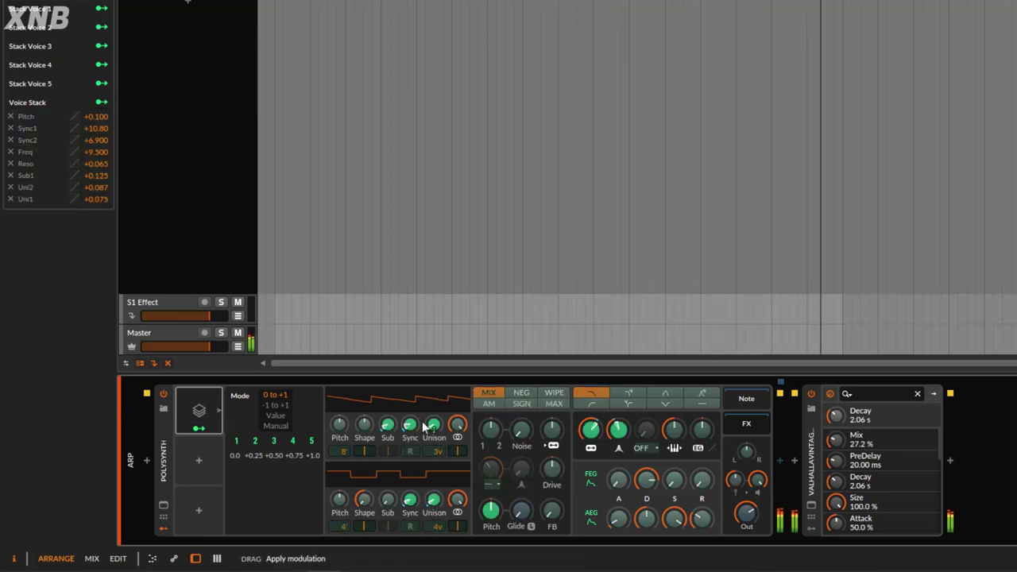
click(199, 428)
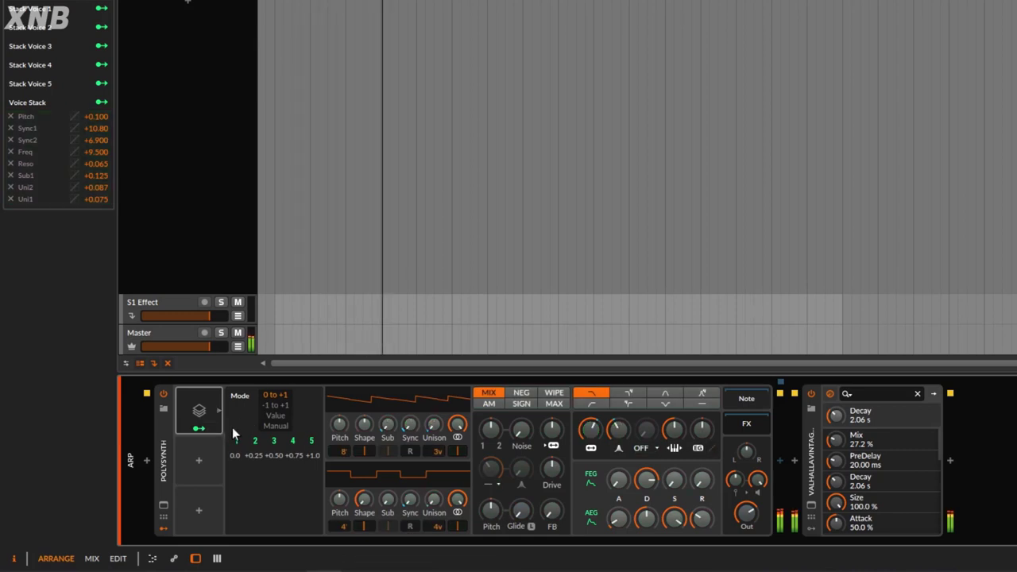
- Switch the Voice Stack off and back on, then set its distribution mode to -1 to +1
click(197, 410)
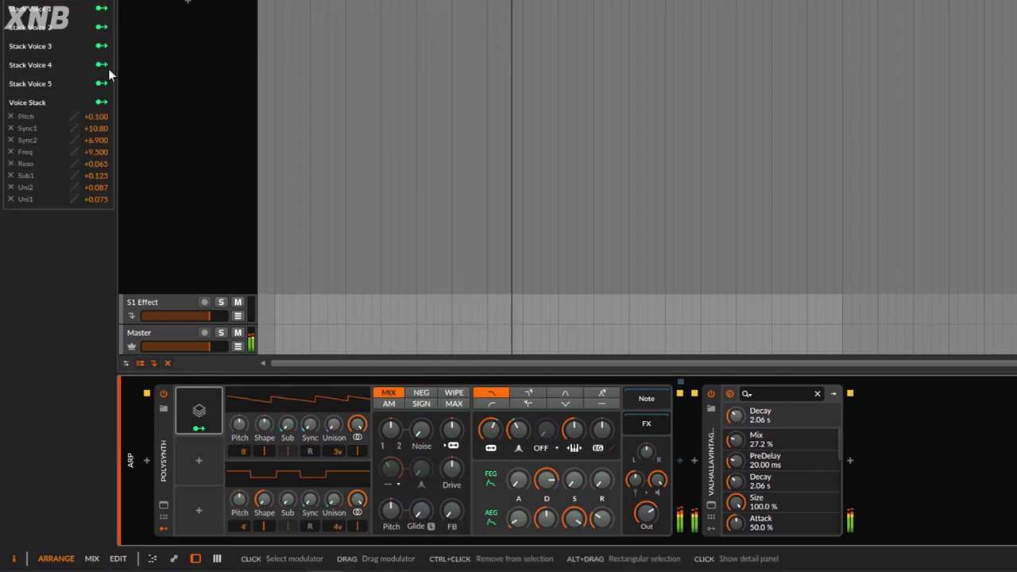
click(199, 428)
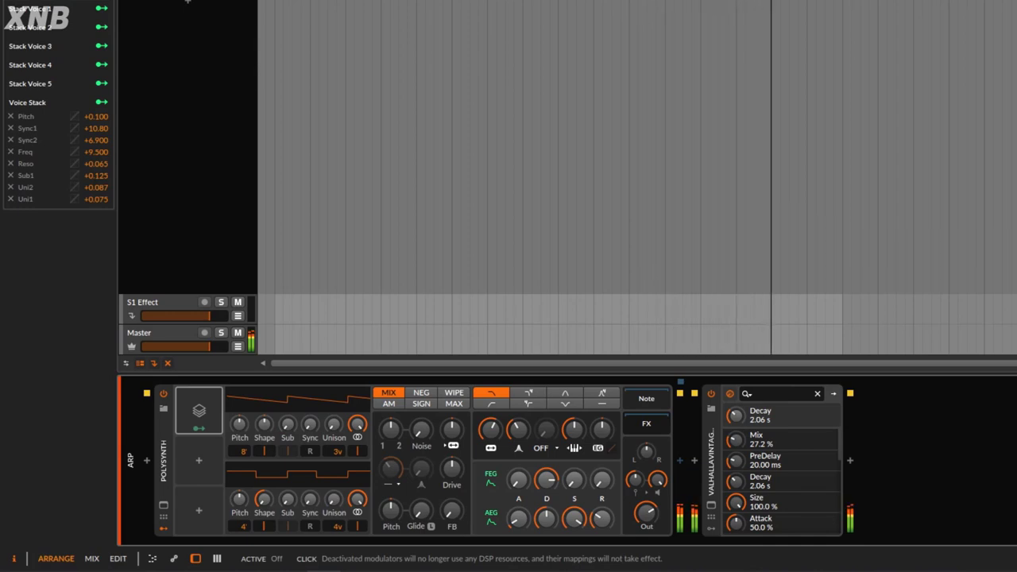
click(199, 428)
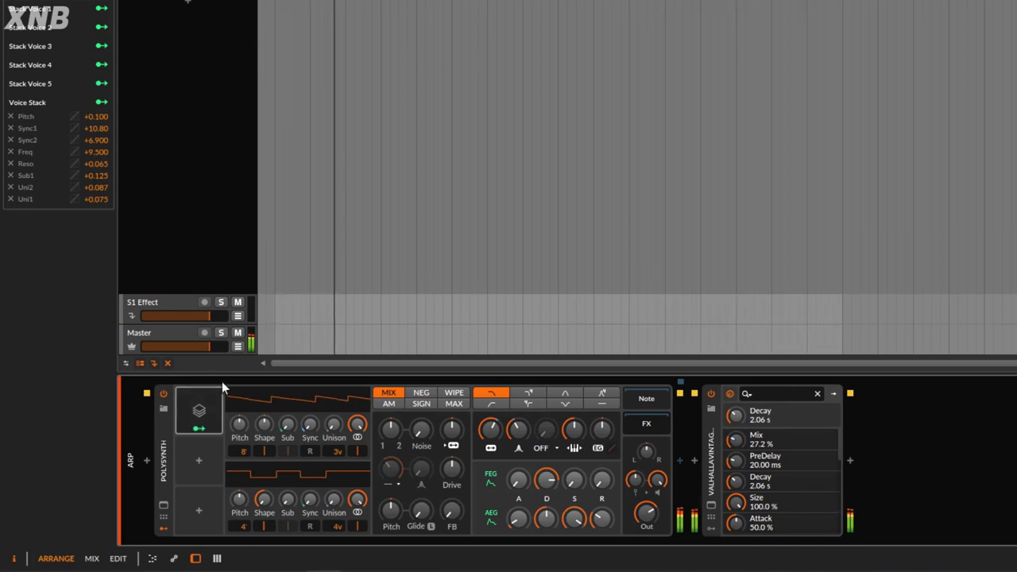
click(200, 409)
click(277, 425)
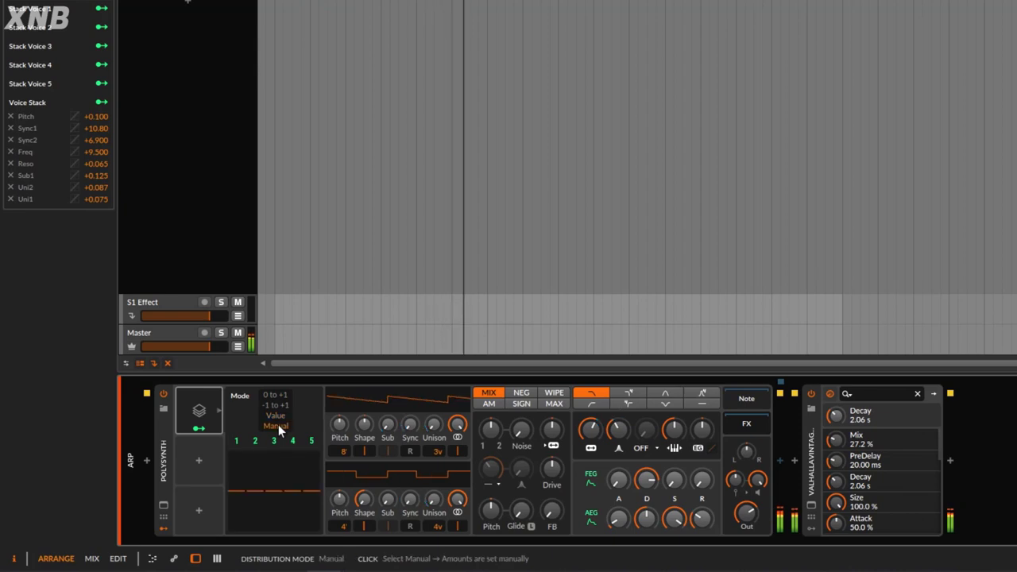
click(278, 395)
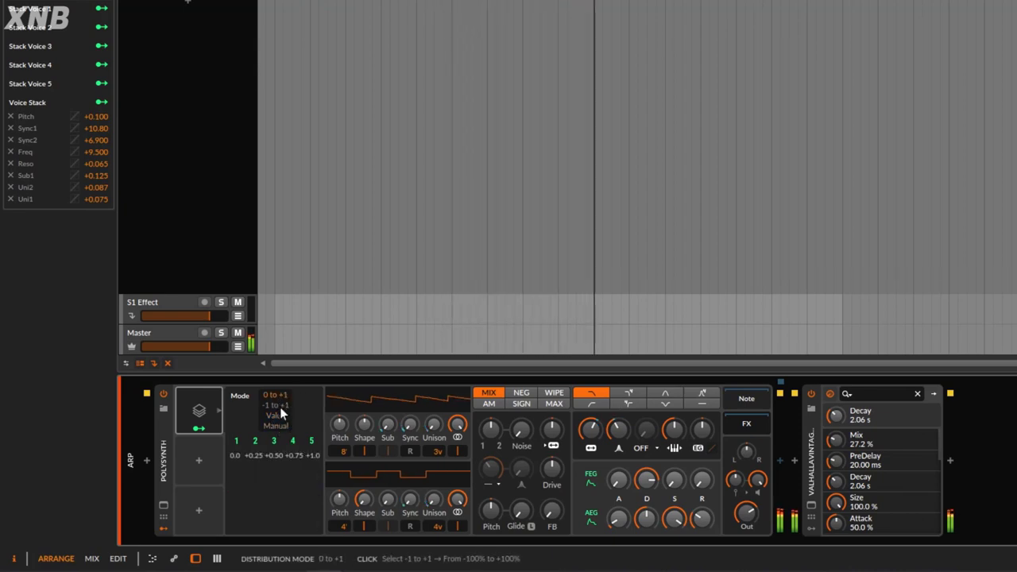
click(279, 405)
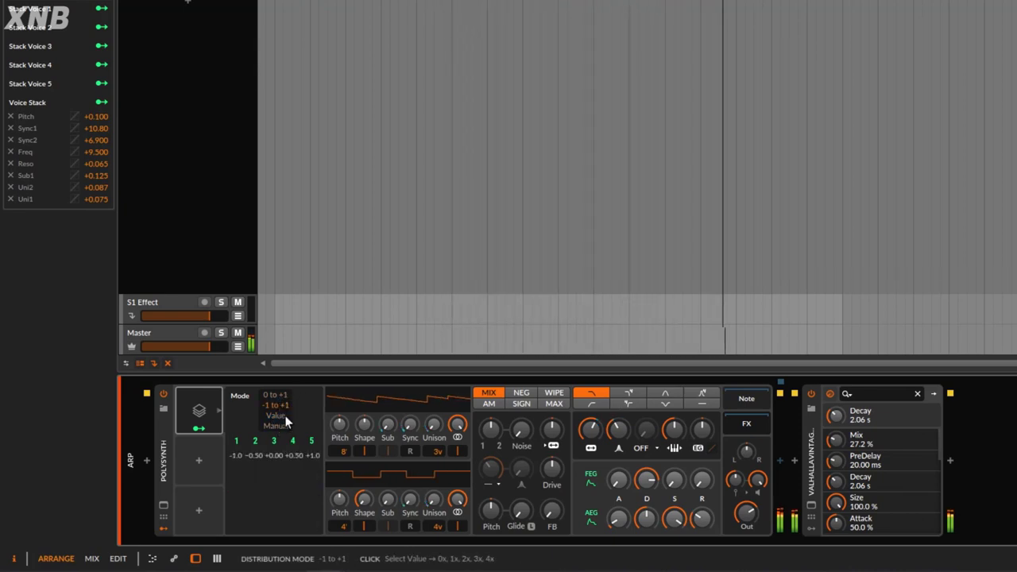
- Switch the Voice Stack to Manual and drag the five voice amounts into alternating up/down values
click(283, 416)
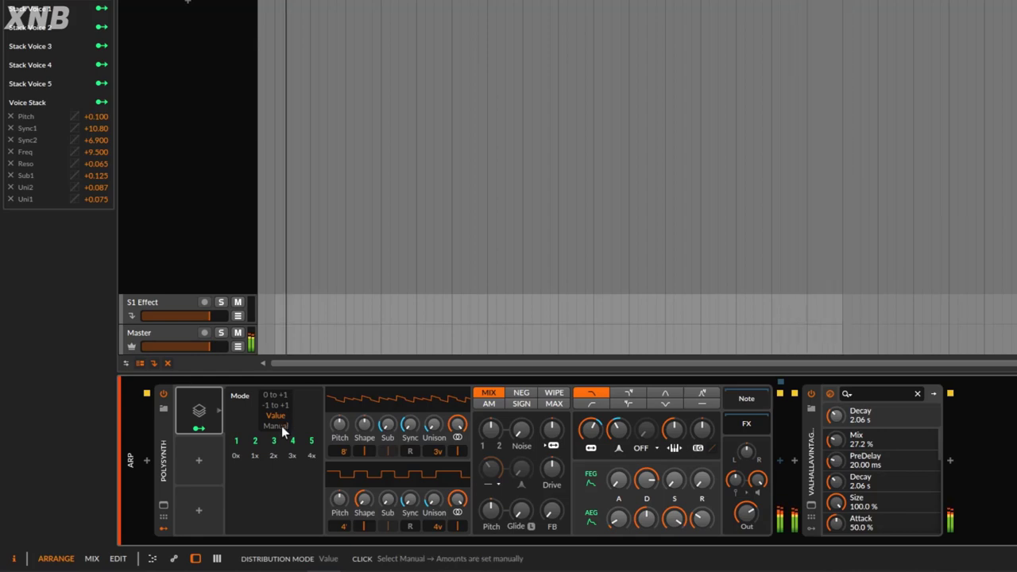
click(282, 426)
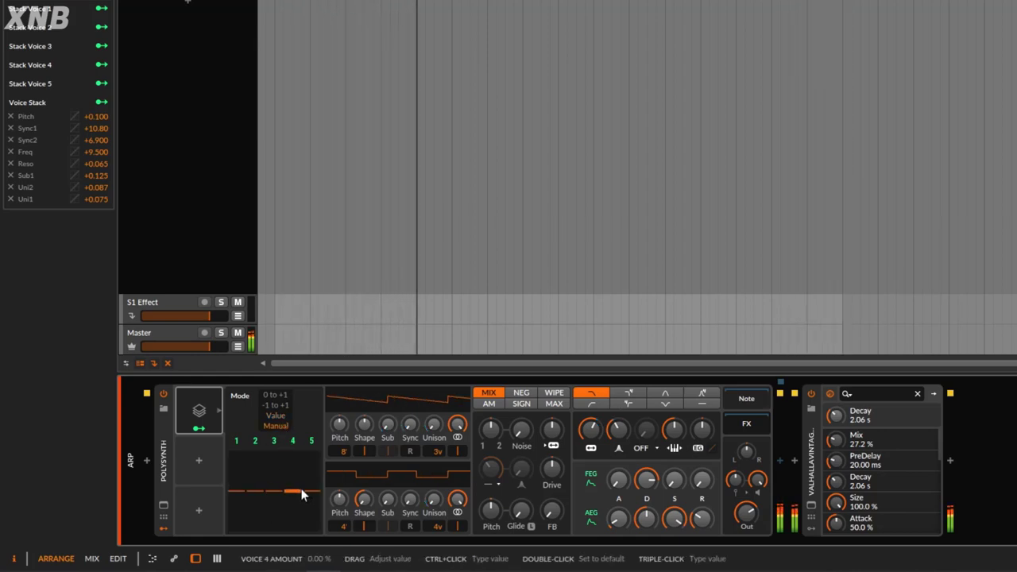
mouse_move(312, 497)
mouse_down()
mouse_move(311, 466)
mouse_move(292, 521)
mouse_move(270, 450)
mouse_up()
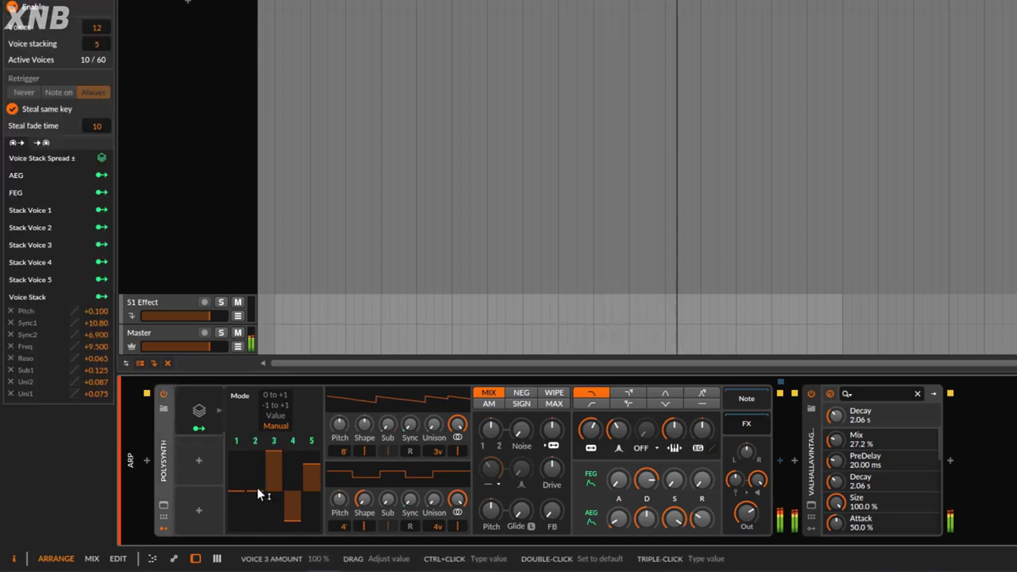
mouse_move(249, 493)
mouse_down()
mouse_move(250, 512)
mouse_move(236, 481)
mouse_up()
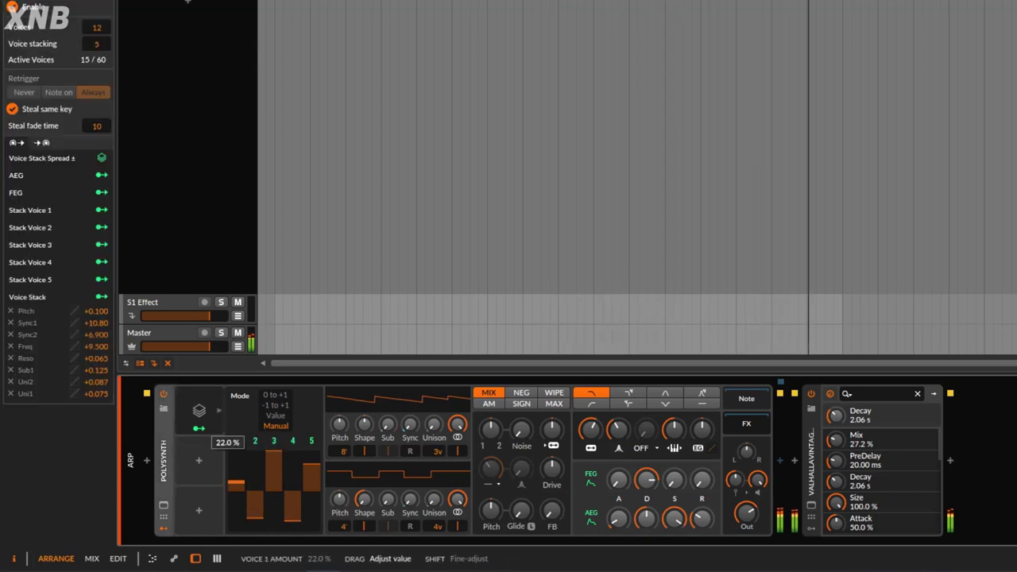
drag(292, 512, 293, 529)
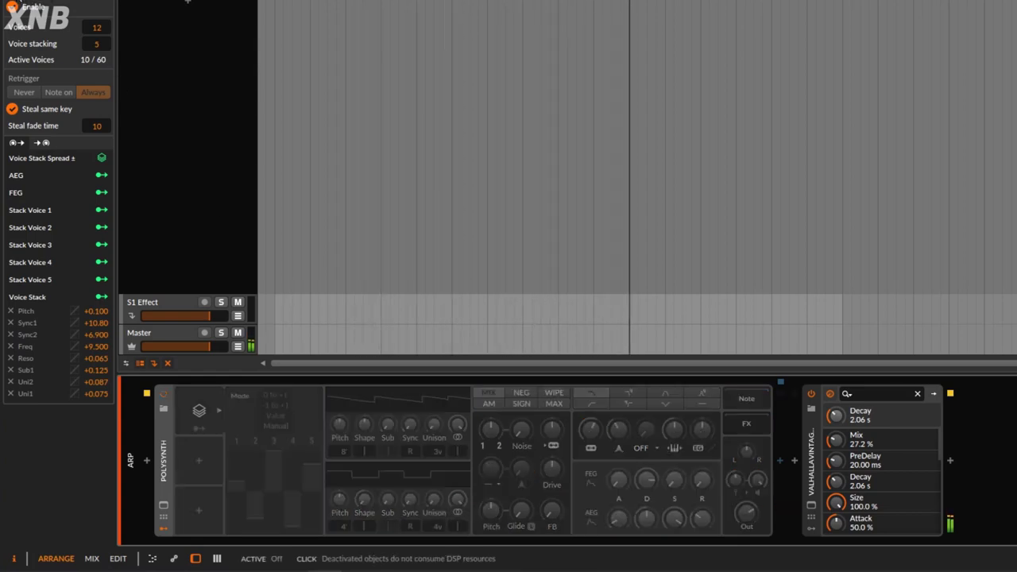
- Add a Classic LFO modulator to the Polysynth with its rate set to 1/8
click(199, 462)
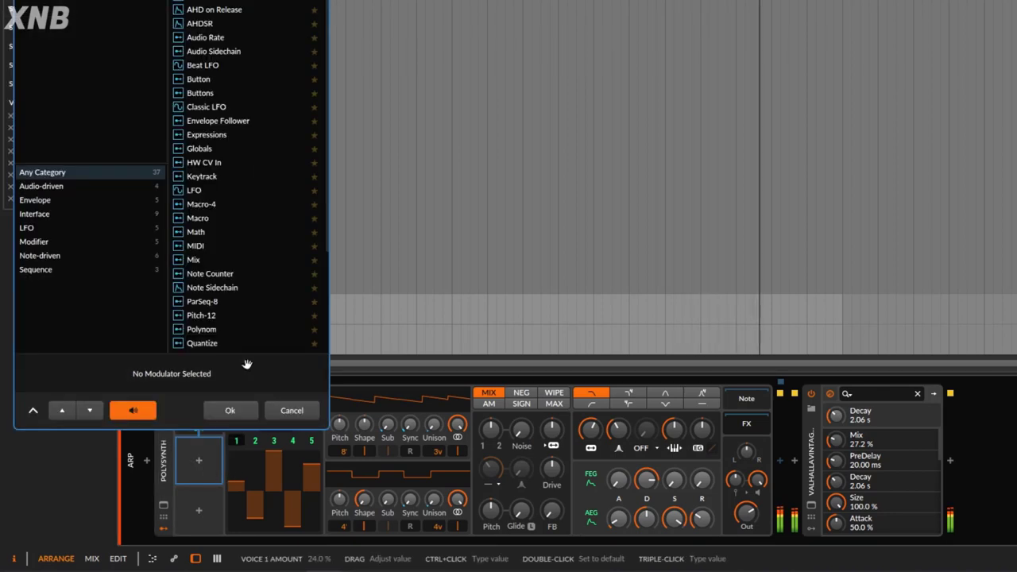
click(213, 112)
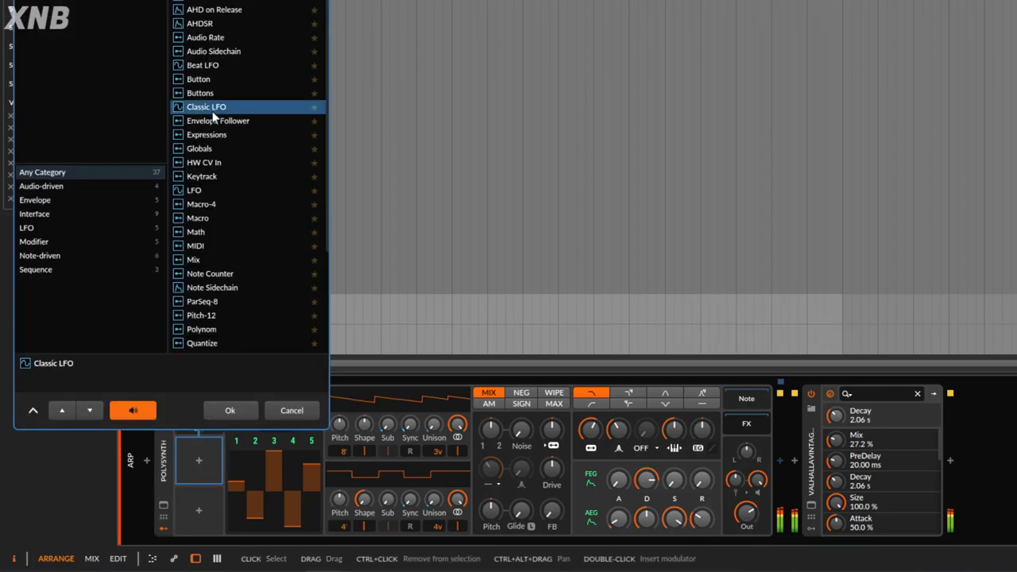
click(232, 410)
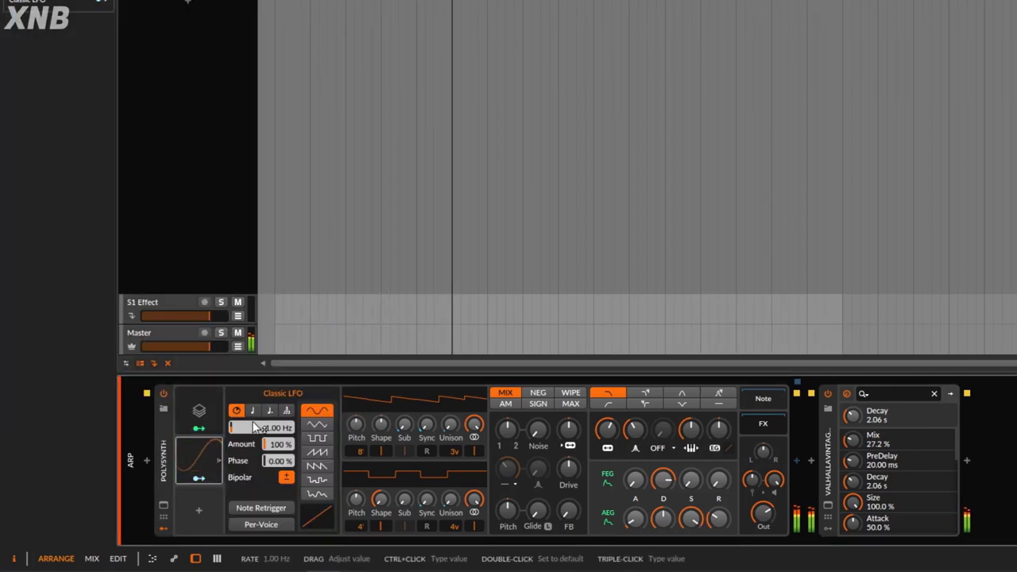
click(265, 428)
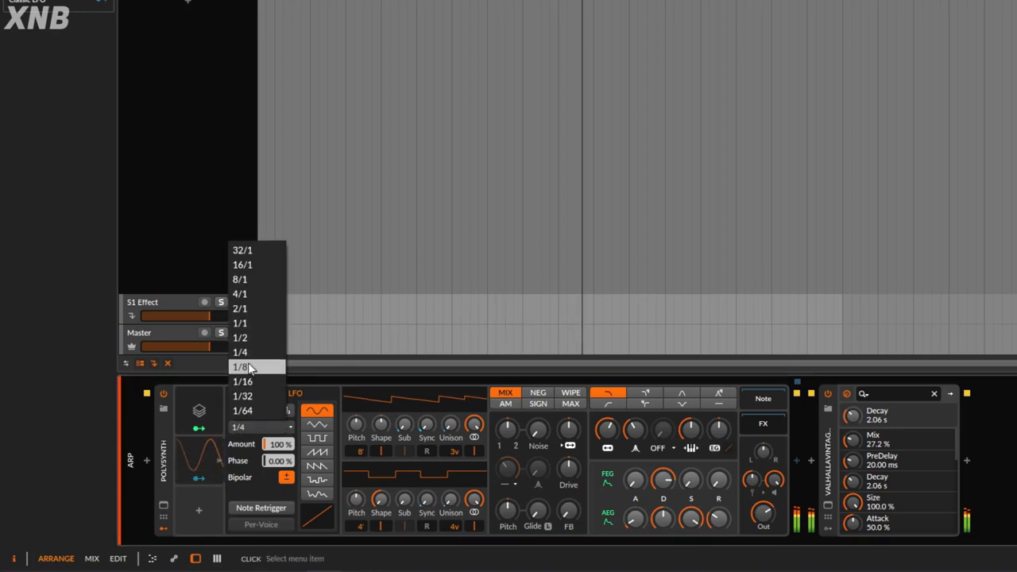
click(242, 367)
- Map the LFO onto each of the Voice Stack's manual per-voice amounts
click(199, 409)
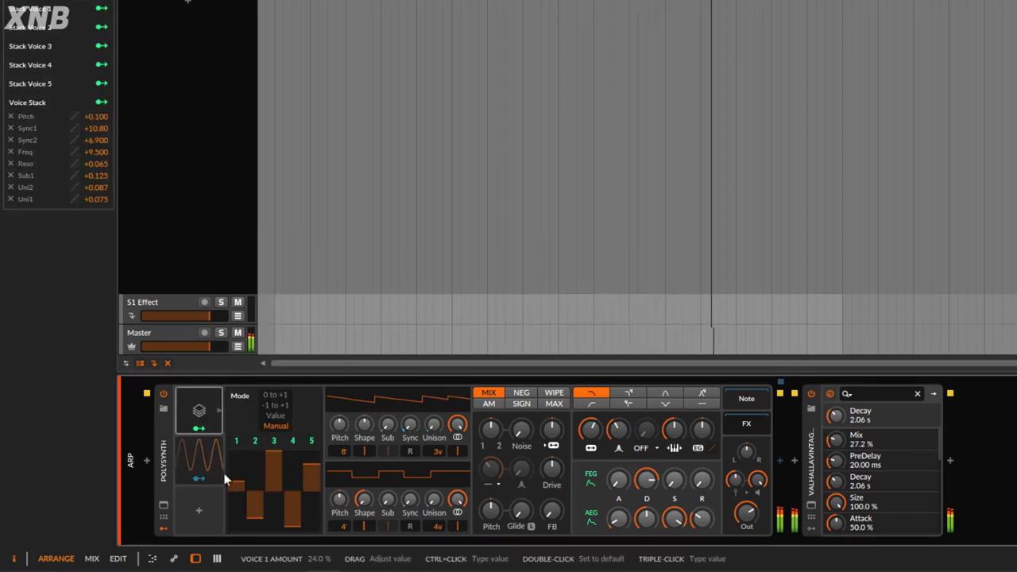
click(199, 478)
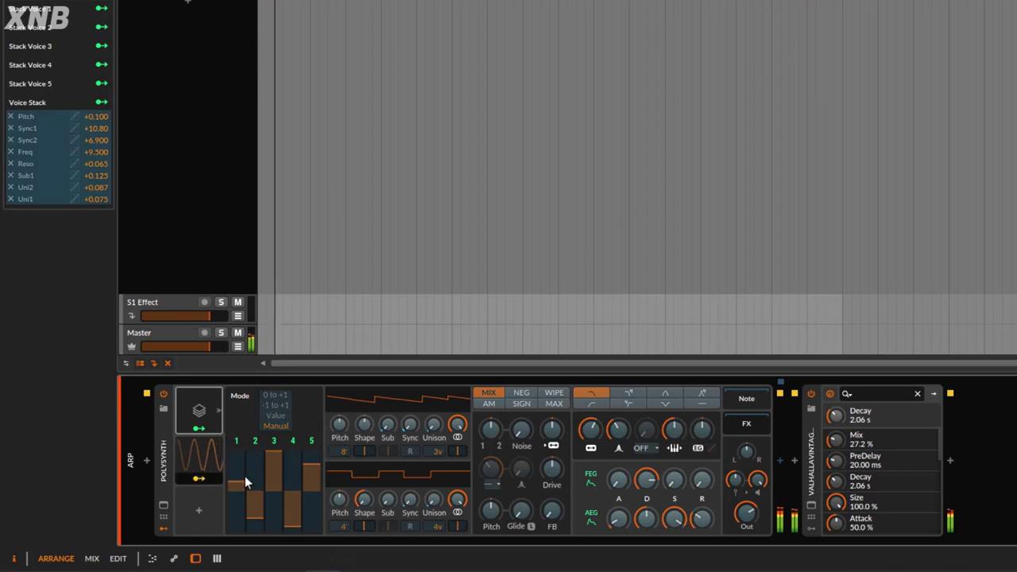
drag(243, 477, 236, 477)
drag(256, 531, 255, 515)
drag(273, 463, 273, 460)
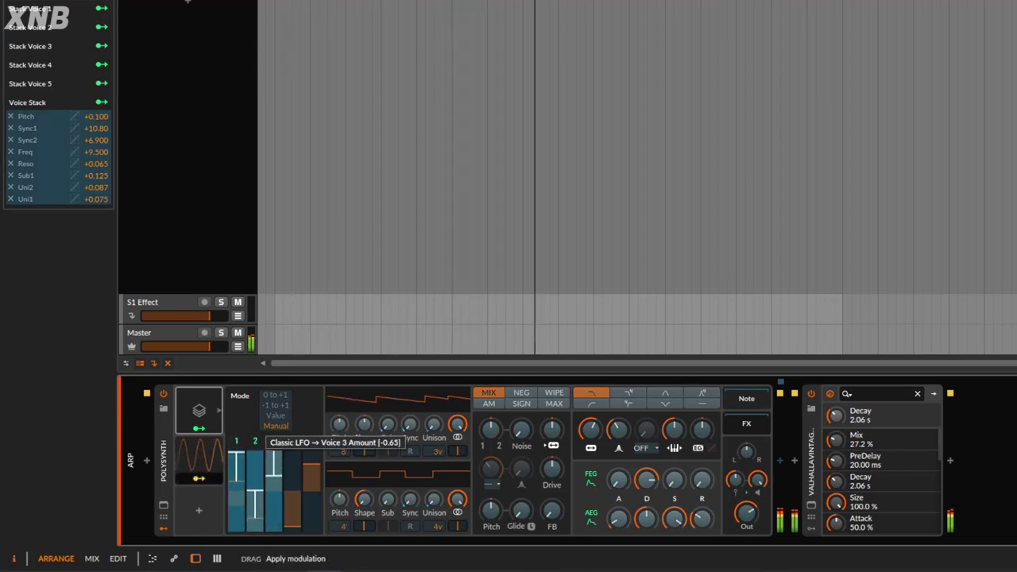
mouse_move(294, 499)
mouse_down()
mouse_move(294, 476)
mouse_move(317, 477)
mouse_up()
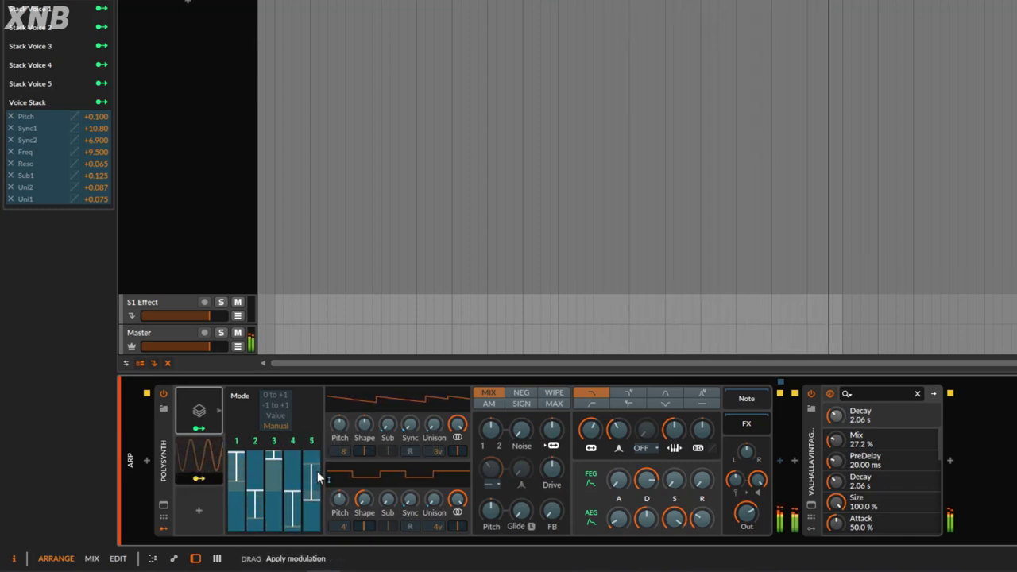
- Exit LFO mapping and lower the ValhallaVintageVerb mix from 27.2 % to 20.4 %
click(200, 480)
click(811, 504)
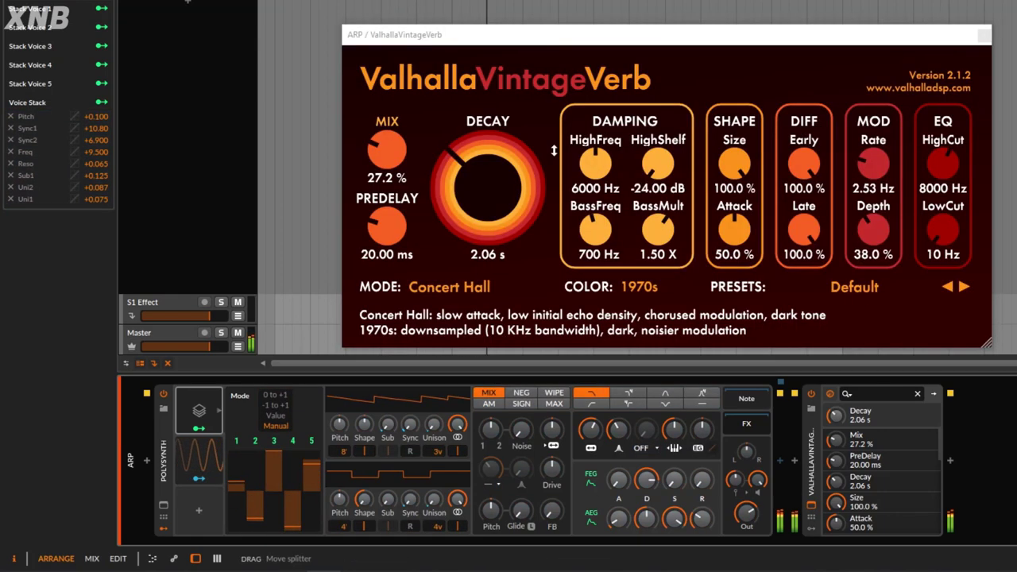
drag(400, 169, 401, 178)
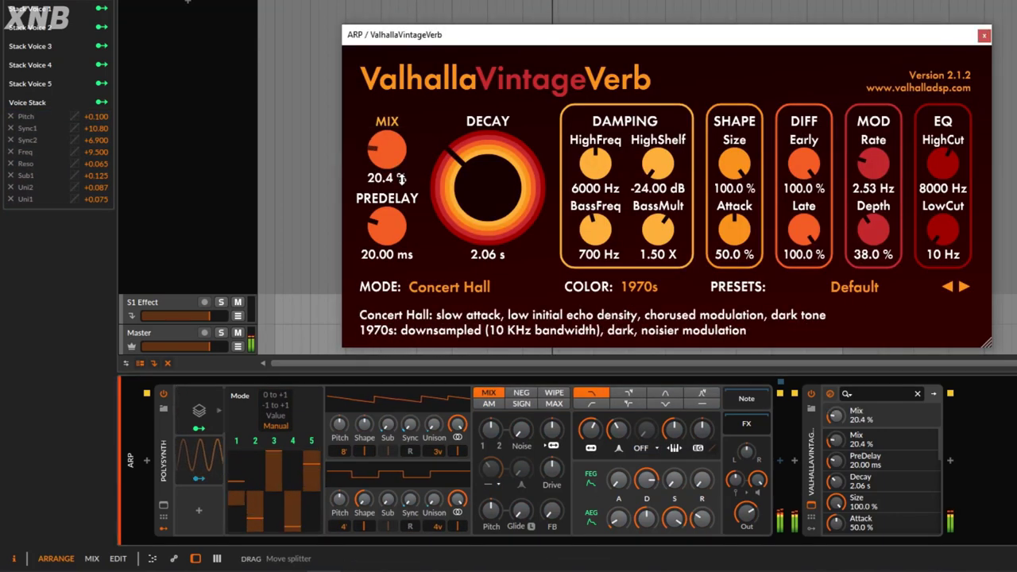
click(984, 35)
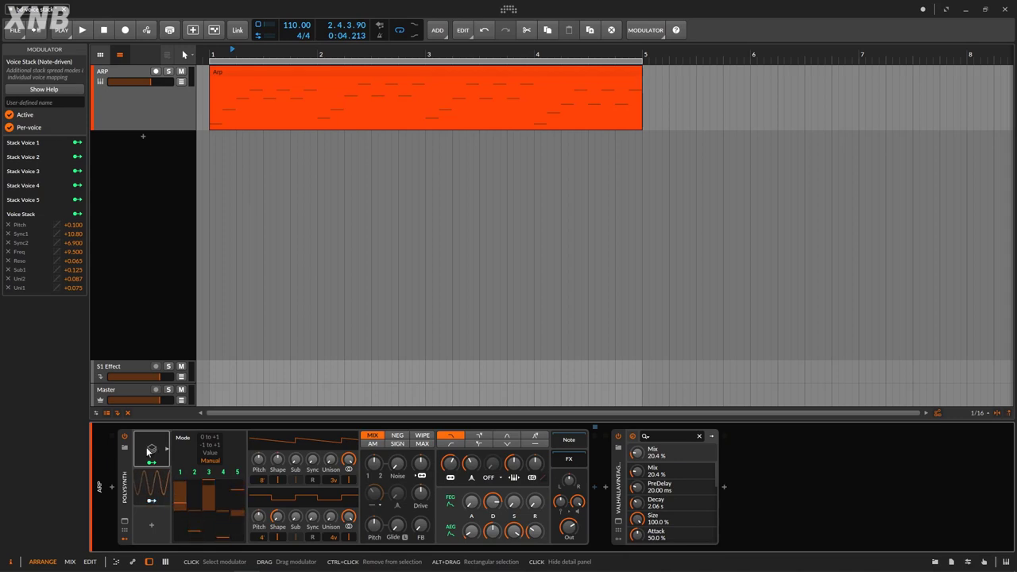
- Disable the Polysynth, insert the Organ after it from the browser, and start playback
click(127, 457)
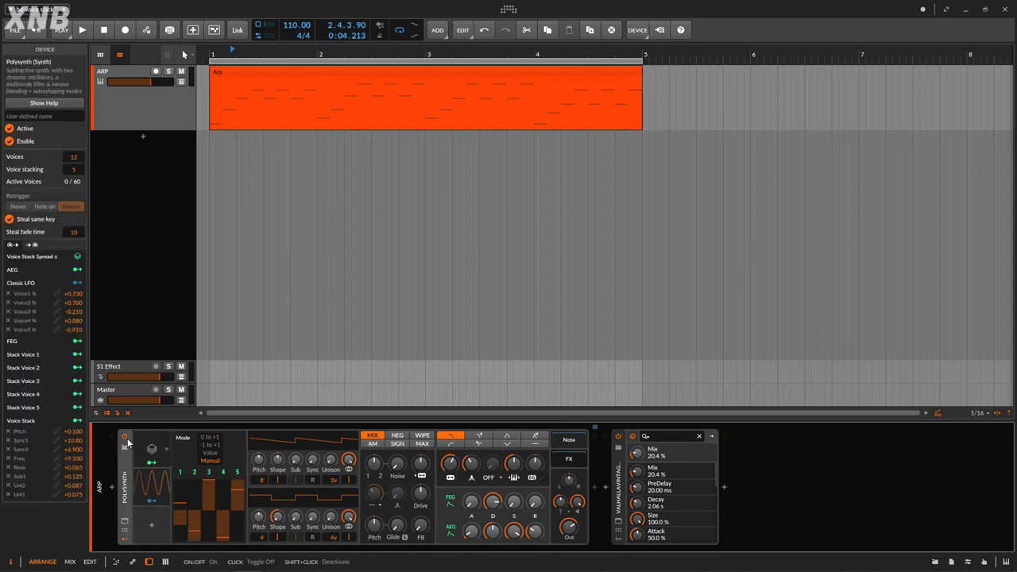
click(125, 437)
click(934, 561)
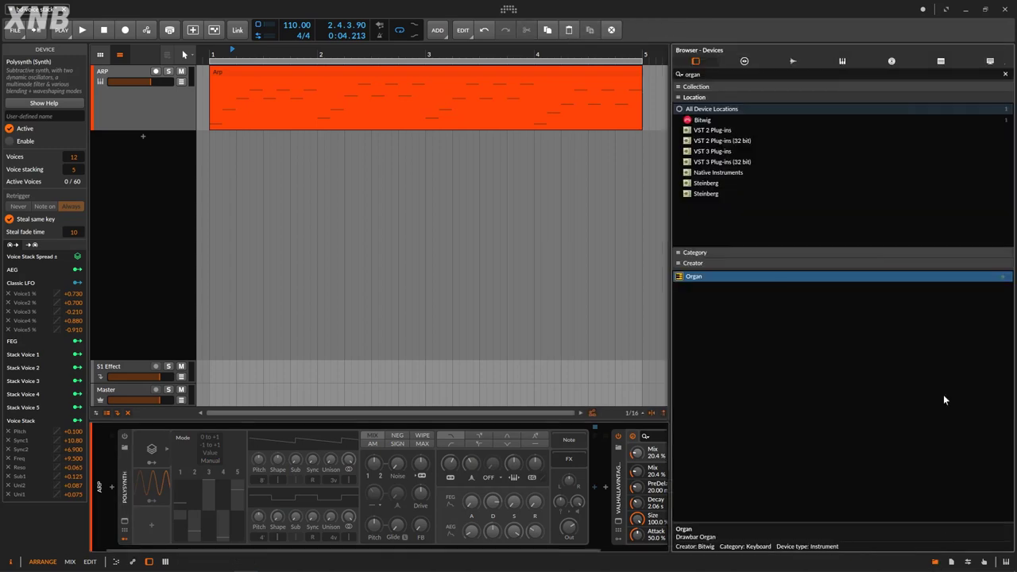
click(797, 73)
drag(703, 277, 692, 312)
drag(605, 483, 612, 488)
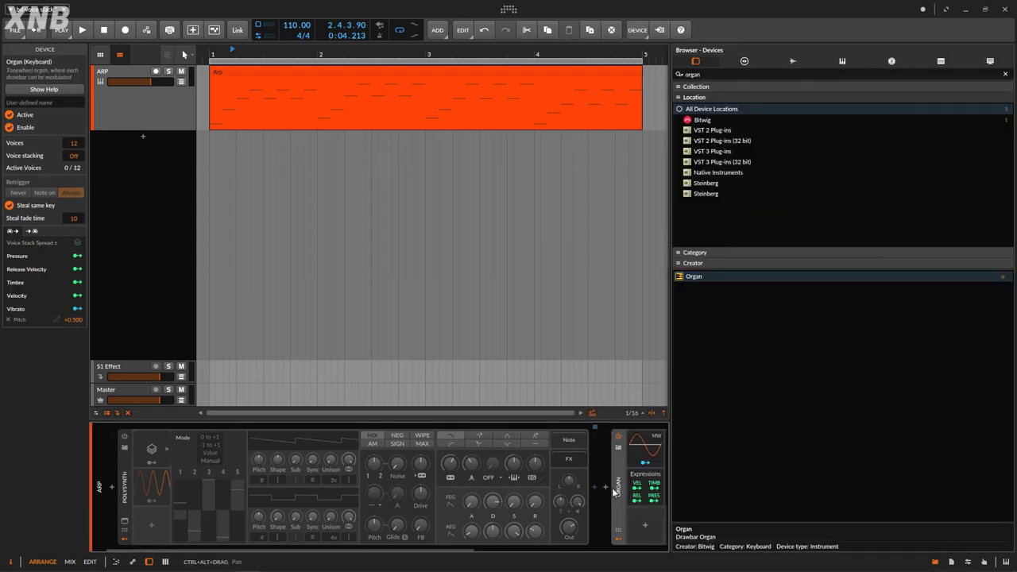
click(934, 562)
key(space)
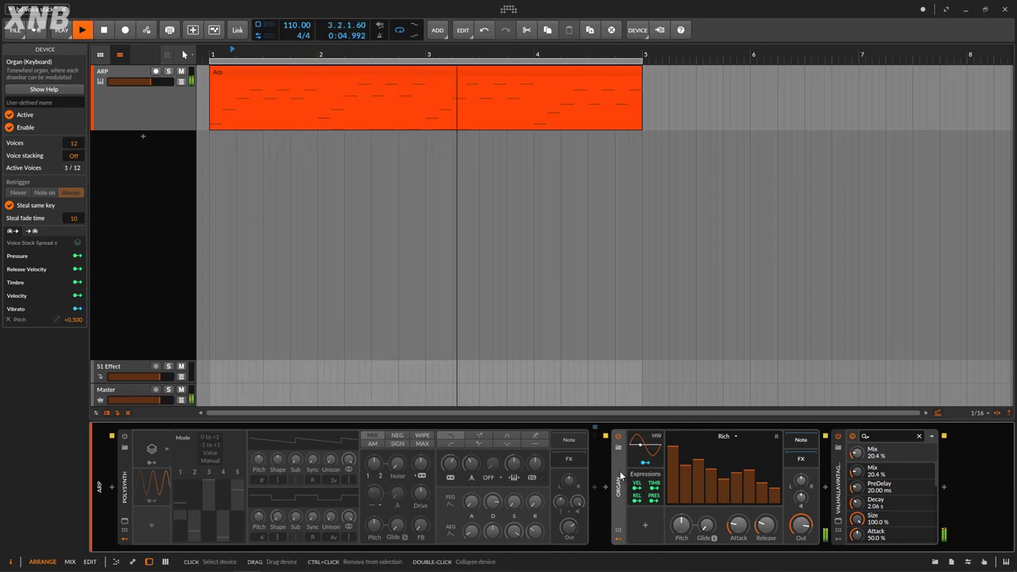
- Add a Voice Stack modulator to the Organ by searching 'voice'
click(646, 528)
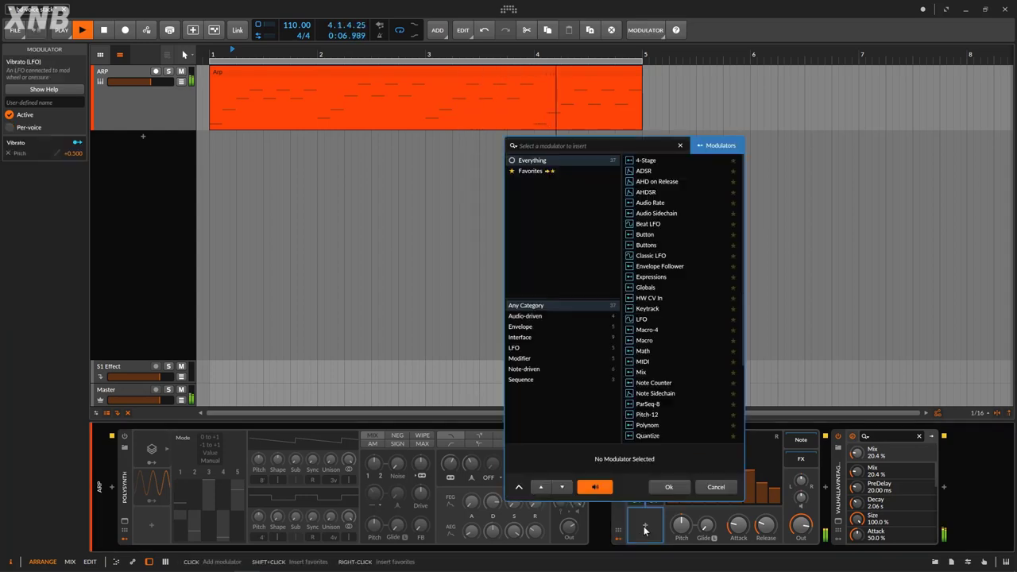
text(voice)
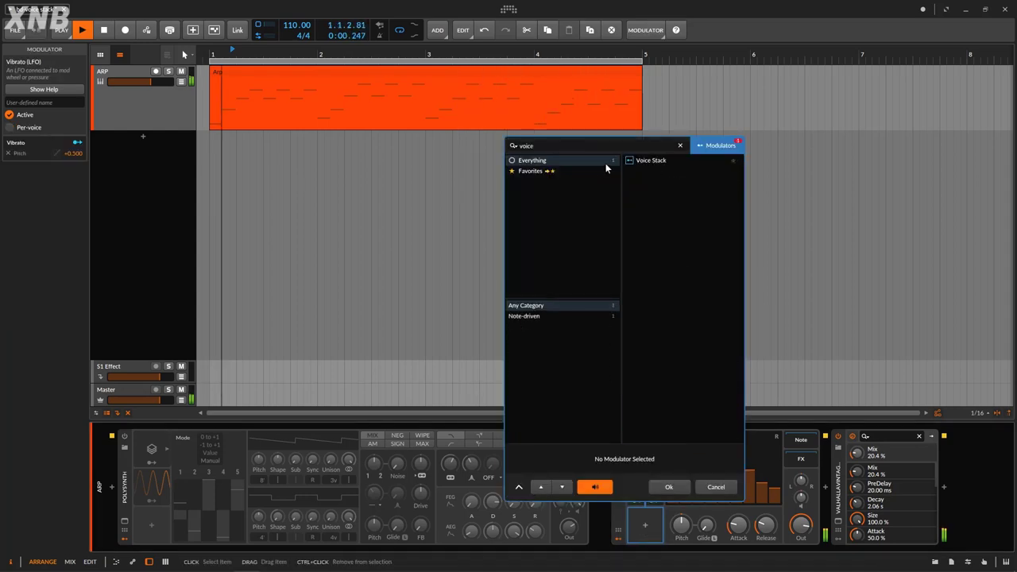
click(657, 161)
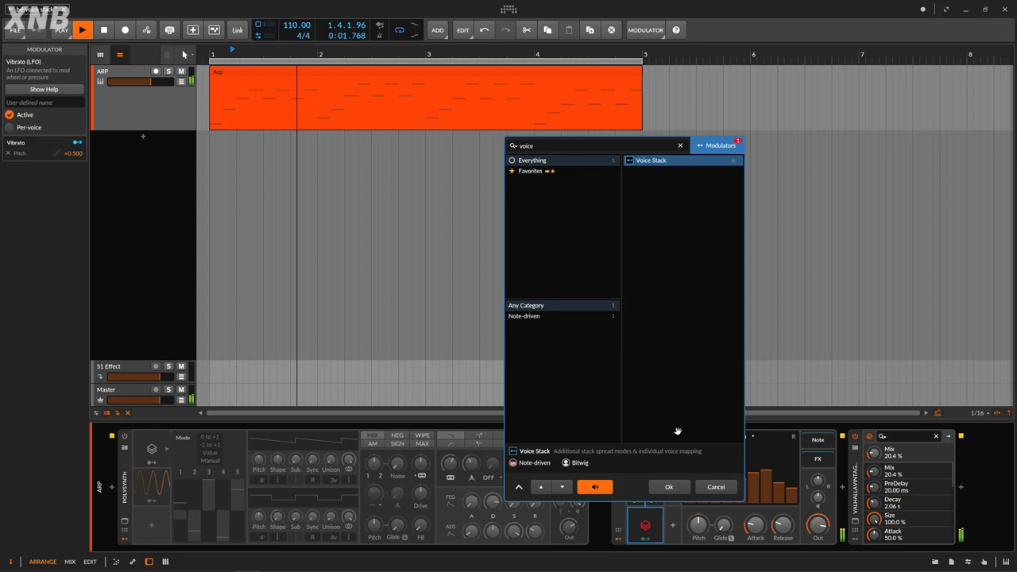
click(670, 487)
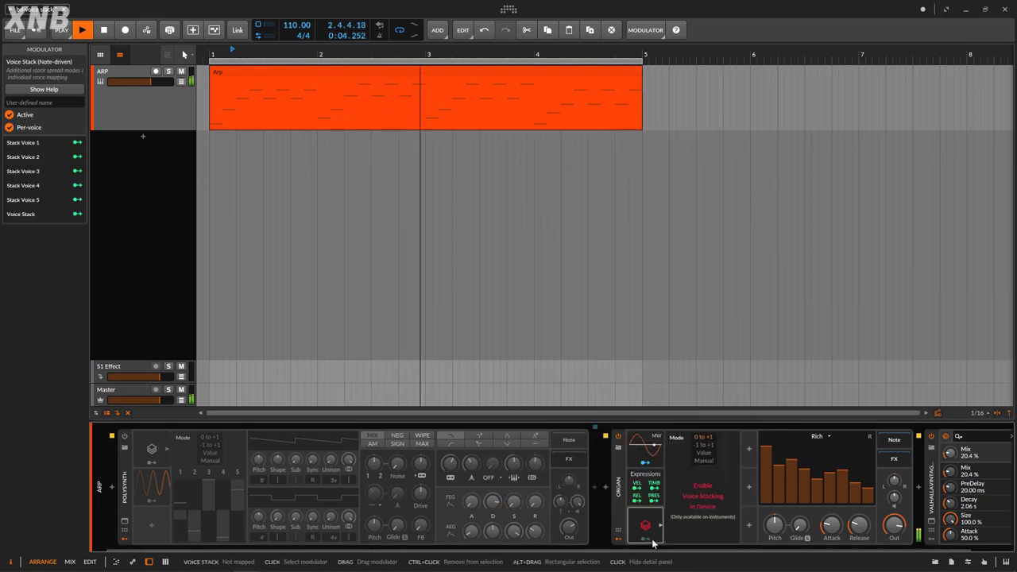
click(654, 542)
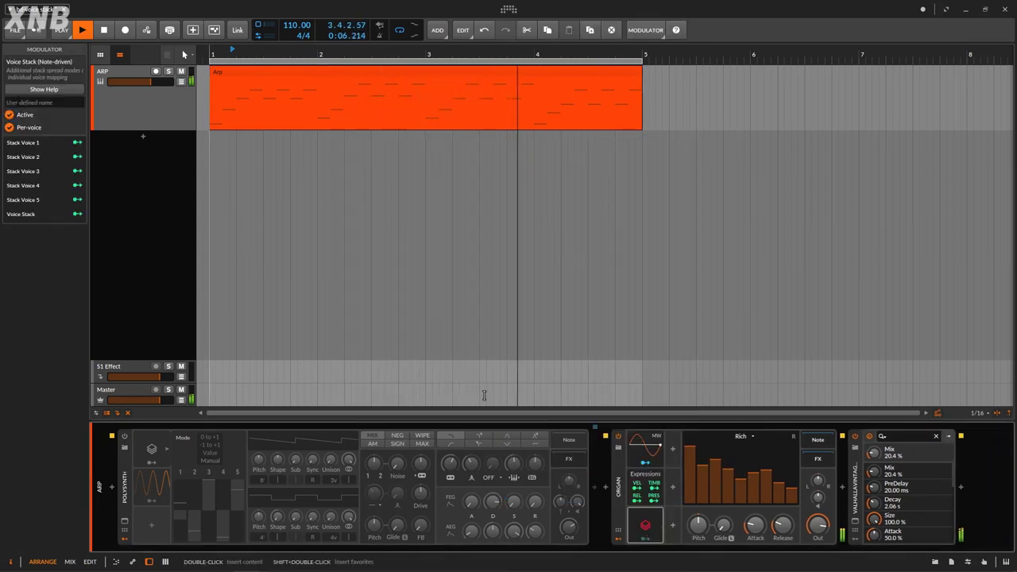
click(618, 486)
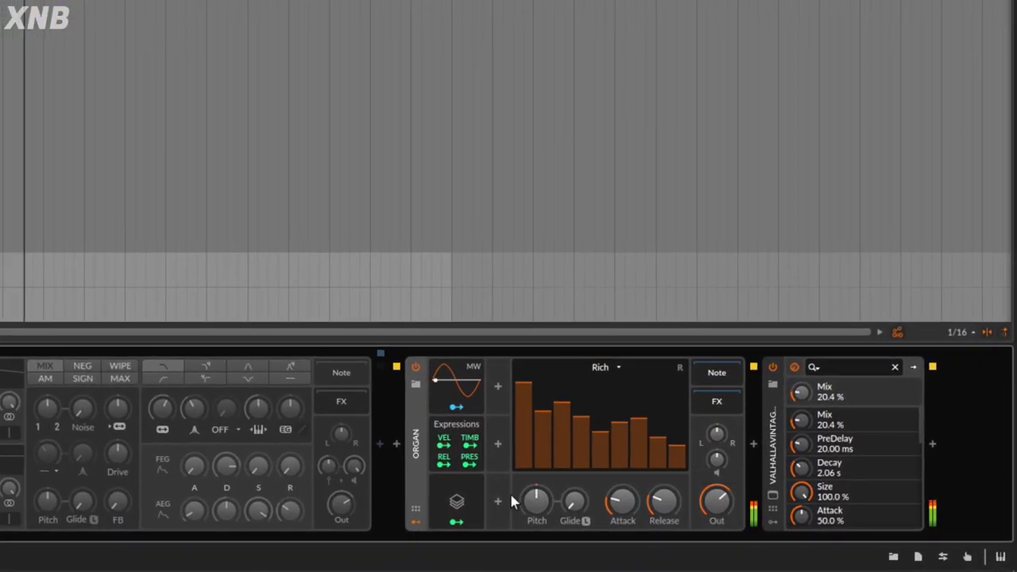
- Map the Voice Stack spread onto the Organ's Pitch at about -0.32
click(457, 521)
mouse_move(536, 499)
mouse_down()
mouse_move(537, 477)
mouse_move(536, 498)
mouse_up()
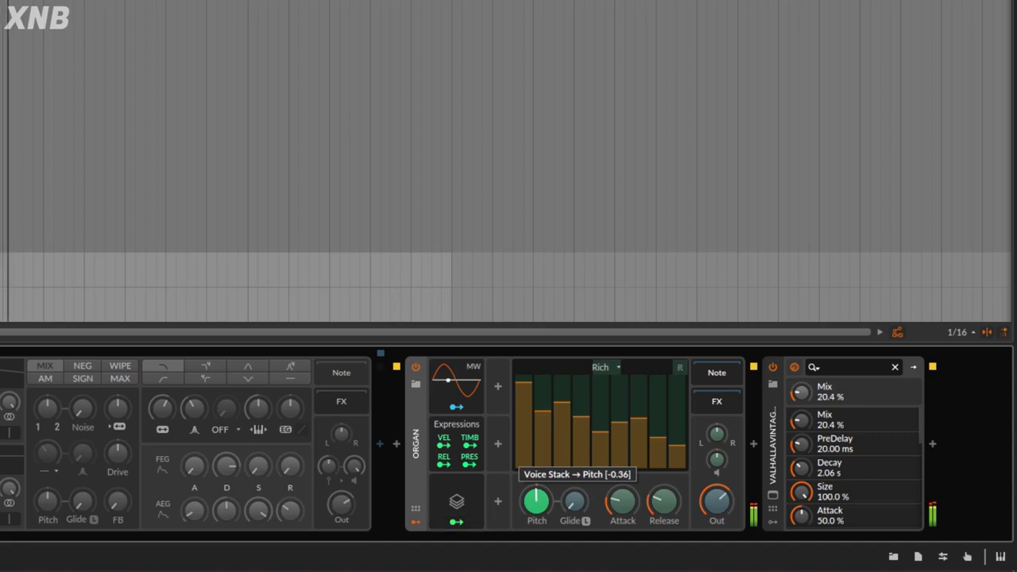
drag(537, 499, 542, 504)
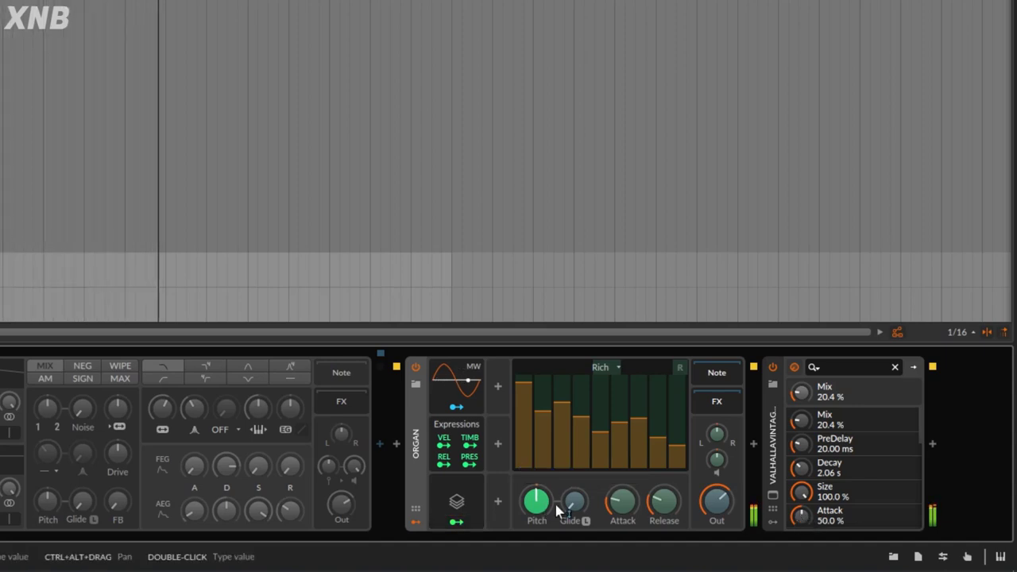
click(457, 522)
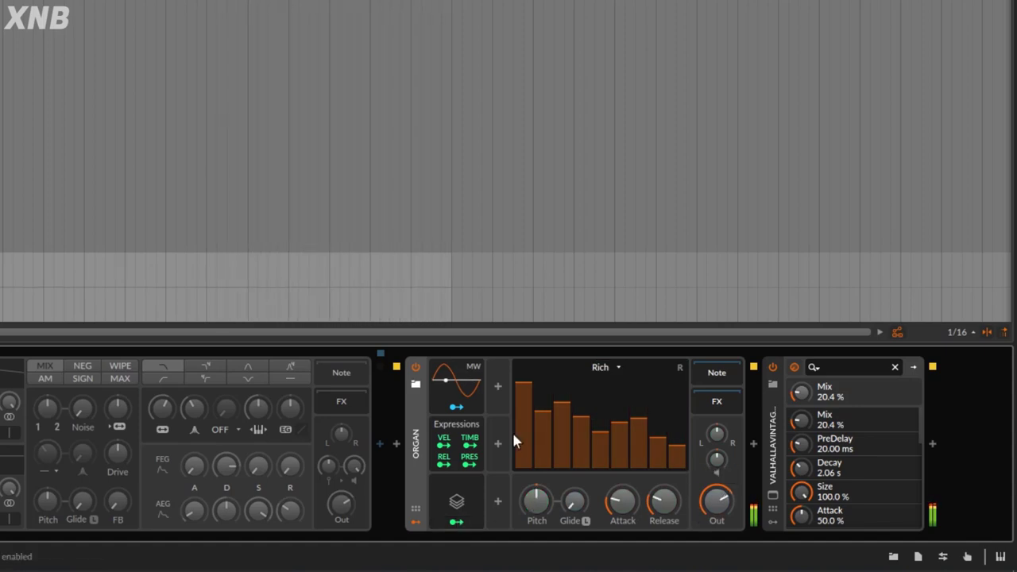
click(477, 488)
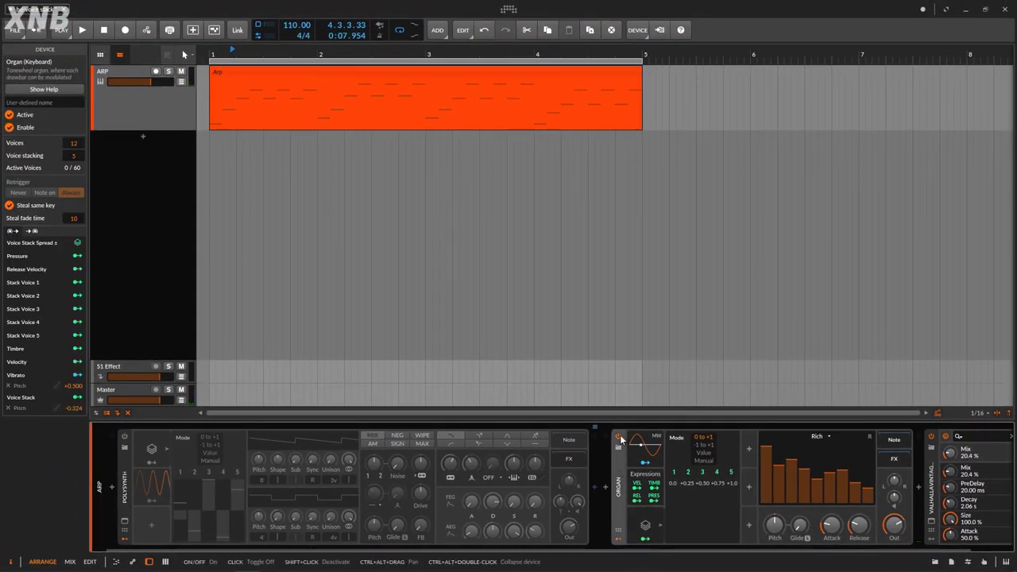
- Delete the Organ and the Polysynth's Voice Stack modulator, and drop oscillator unison to 1 voice
key(Delete)
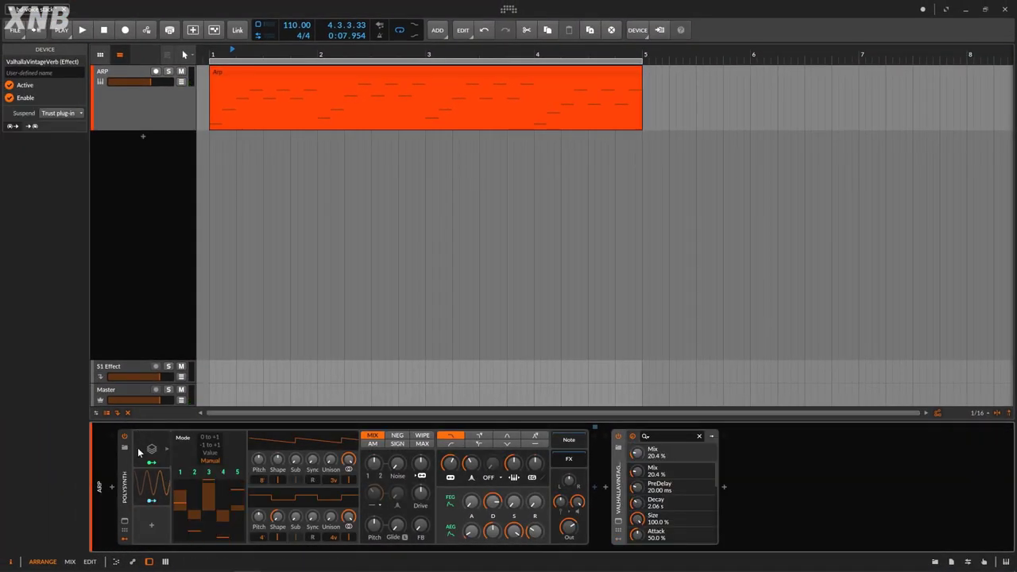
click(151, 449)
key(space)
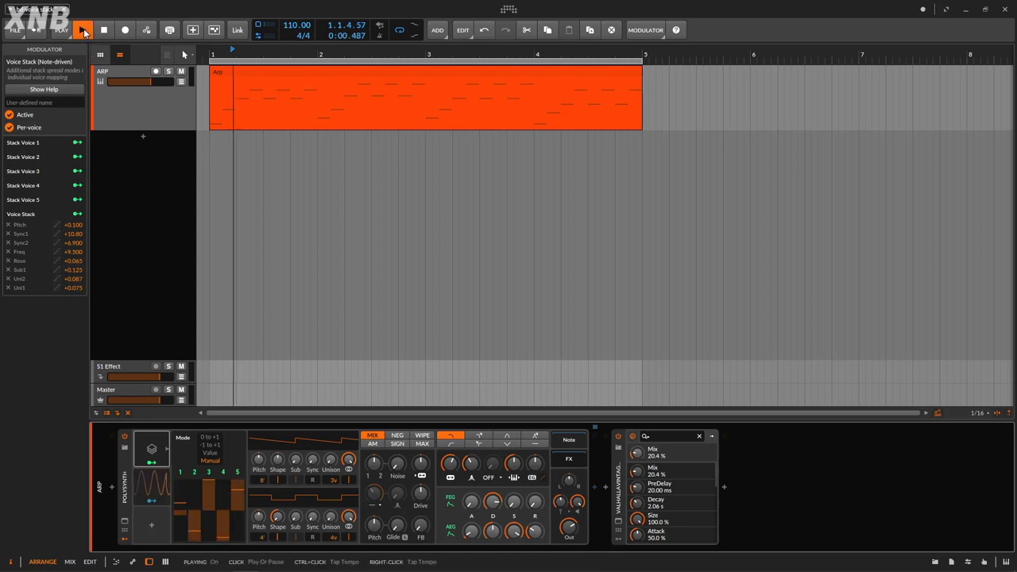
click(163, 482)
click(159, 449)
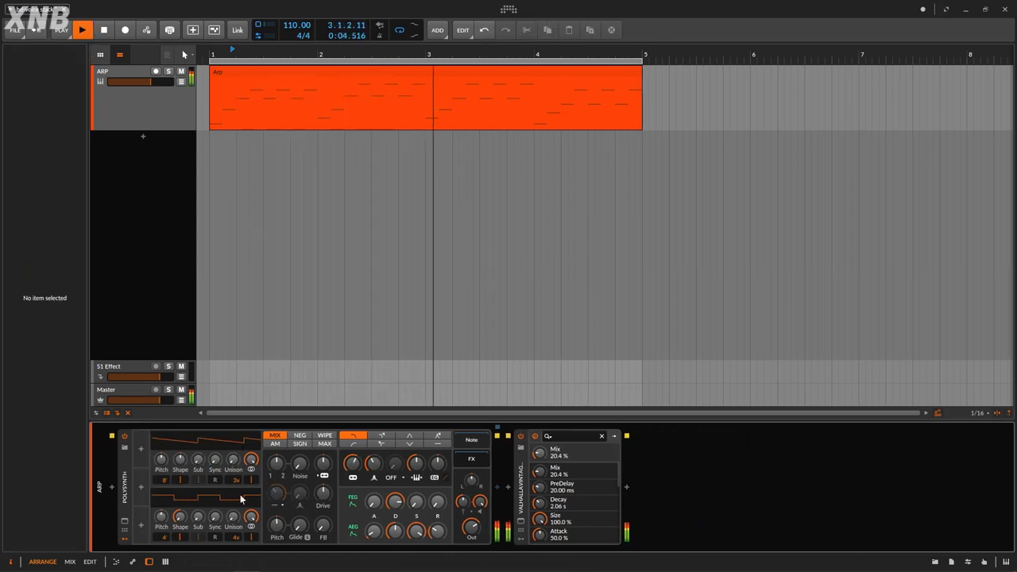
drag(238, 487, 239, 540)
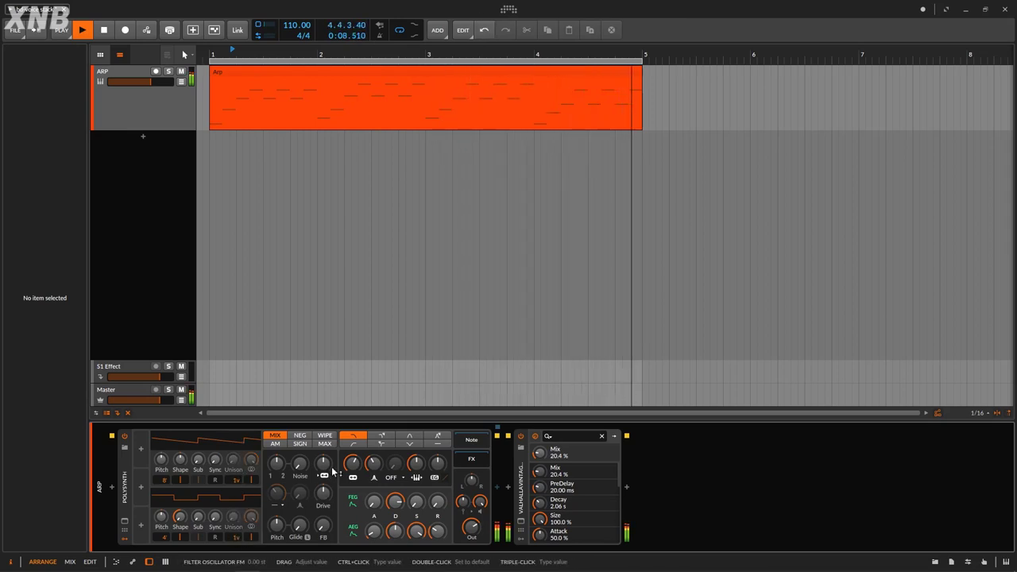
click(127, 466)
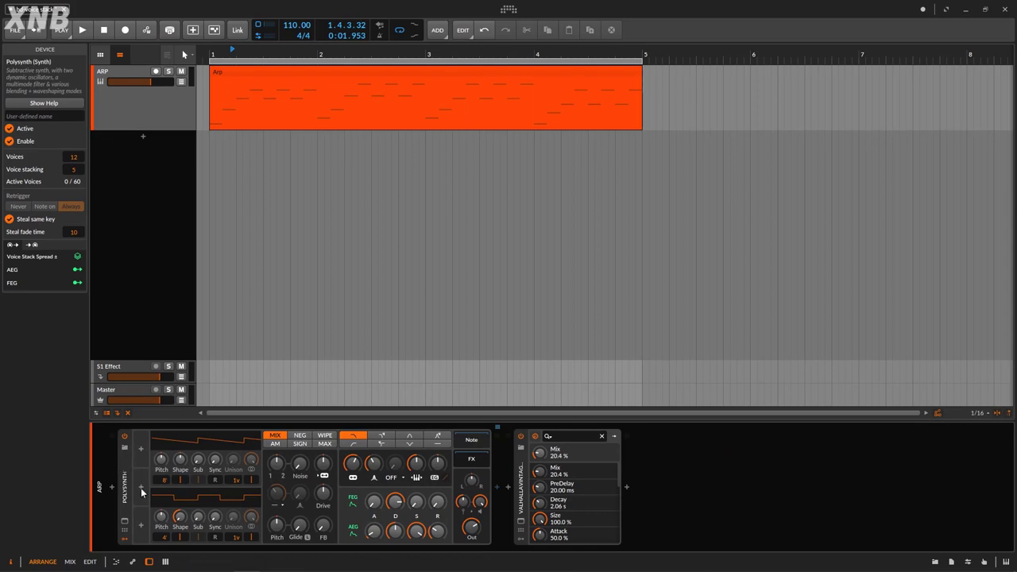
- With playback running, map Voice Stack Spread to Pitch +0.400, Pan +0.230, Sync1 +9.000 and Sync2 +7.500
key(space)
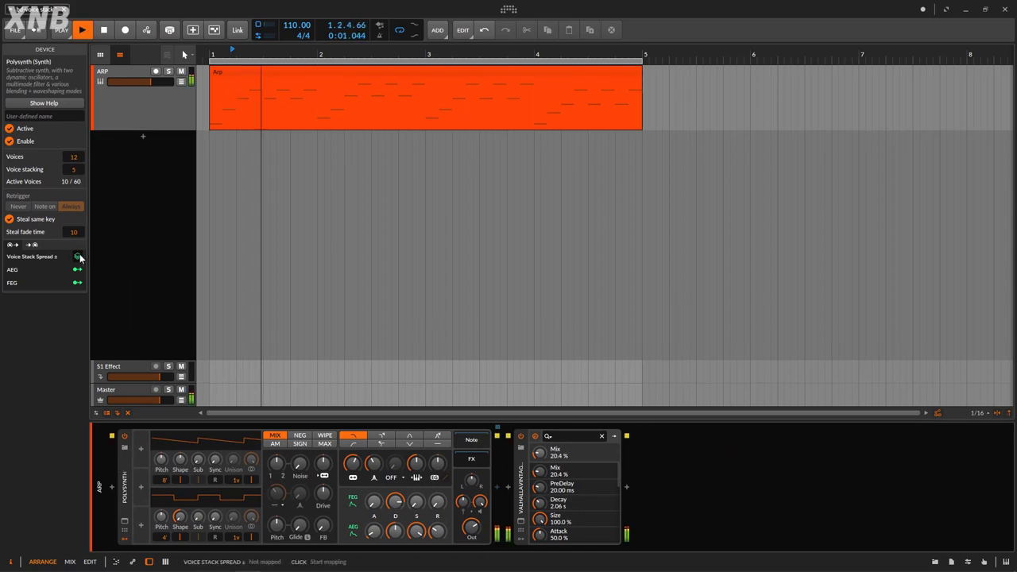
drag(276, 524, 276, 517)
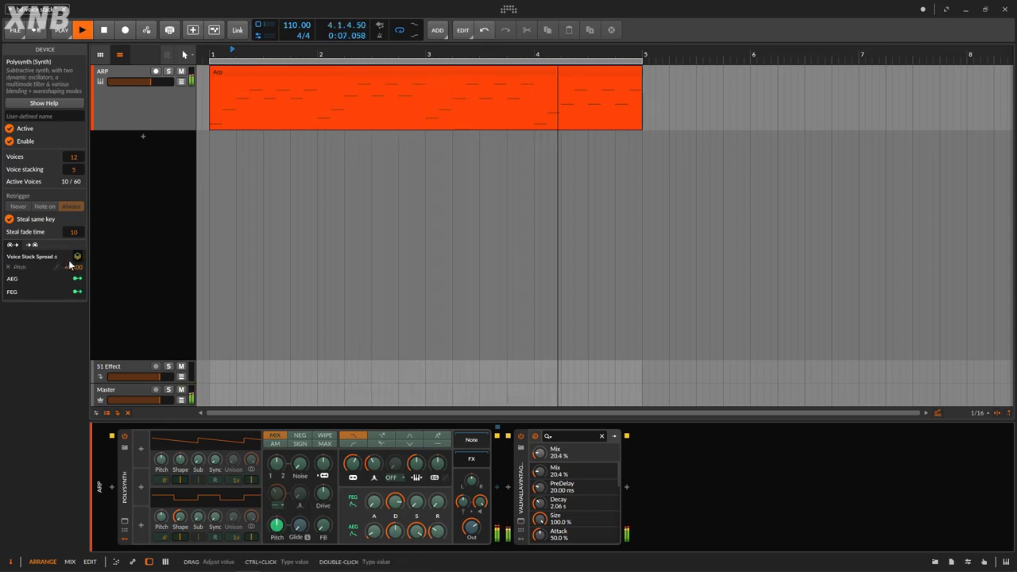
drag(471, 491, 470, 477)
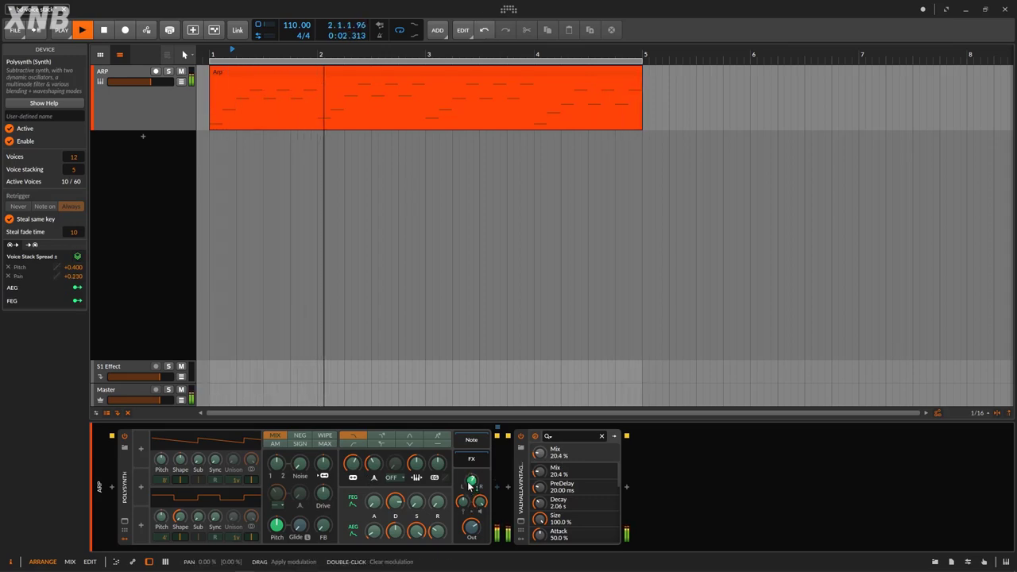
drag(214, 459, 214, 447)
drag(215, 523, 214, 510)
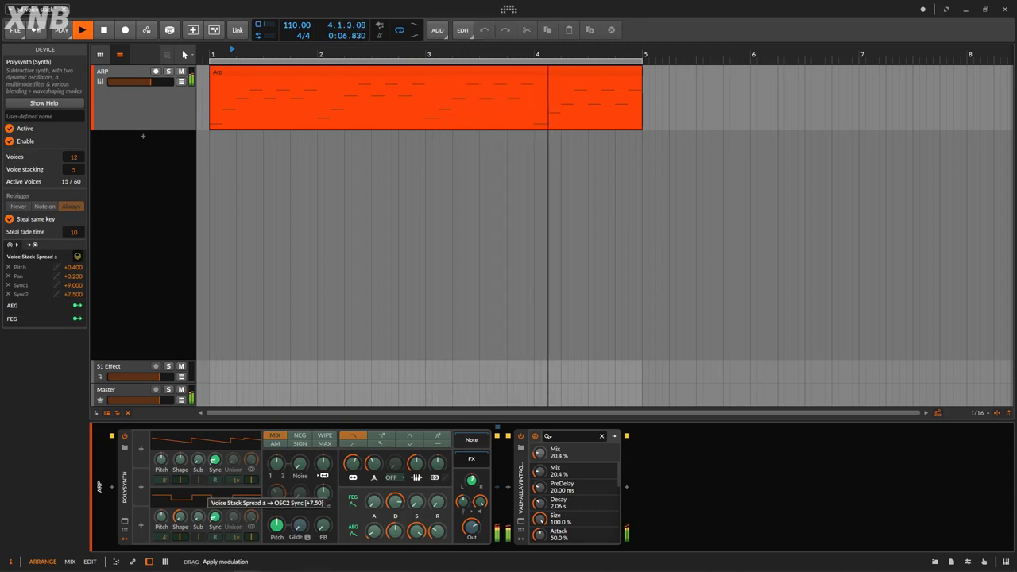
click(77, 256)
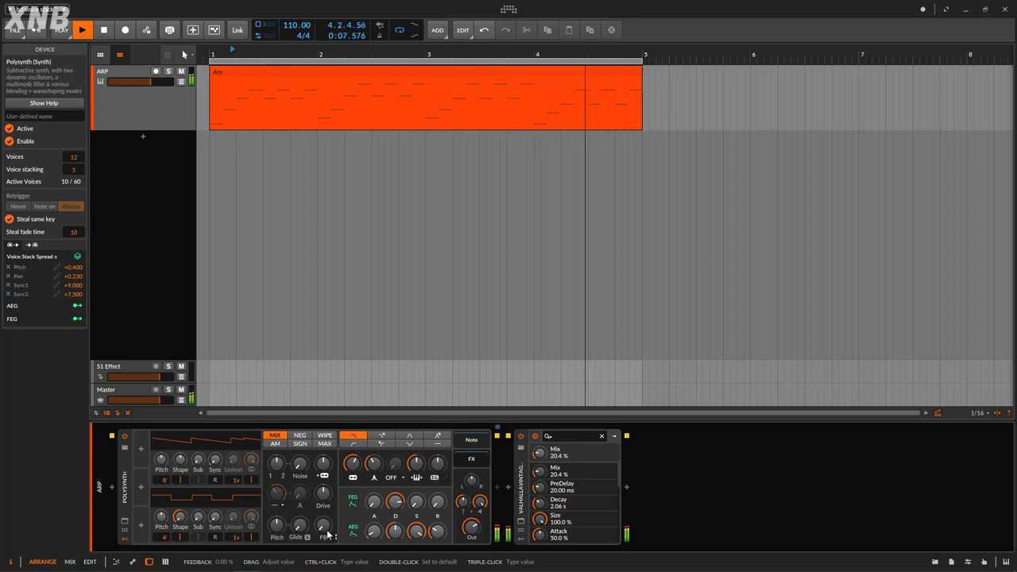
key(space)
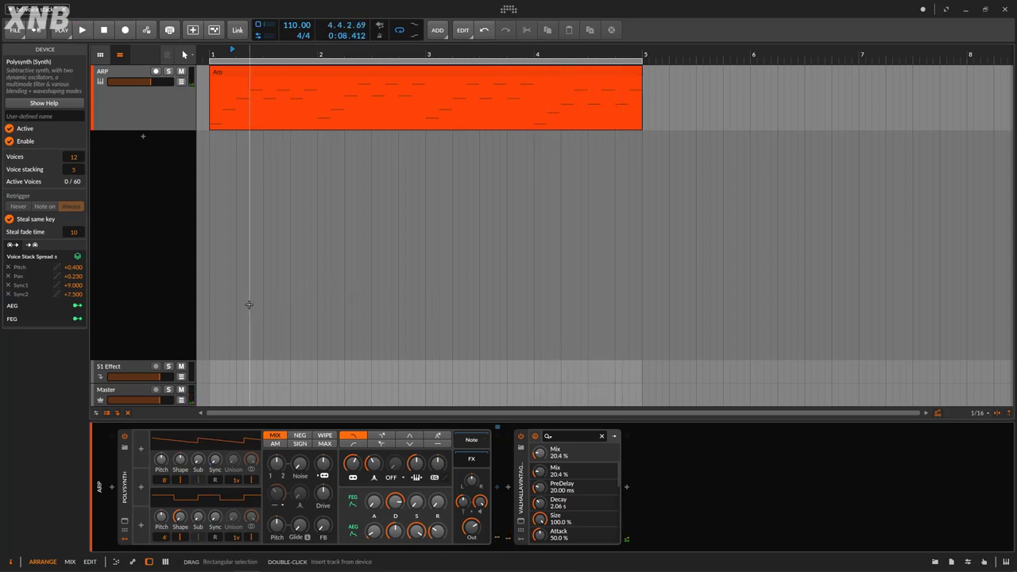